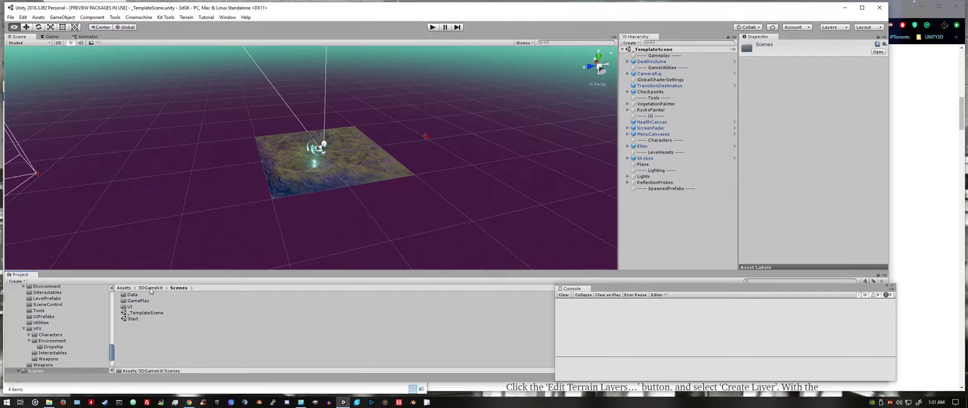
Step: Show the 3DGamekit Scenes folder, which holds the template and Start scenes, in File Explorer
left_click(157, 313)
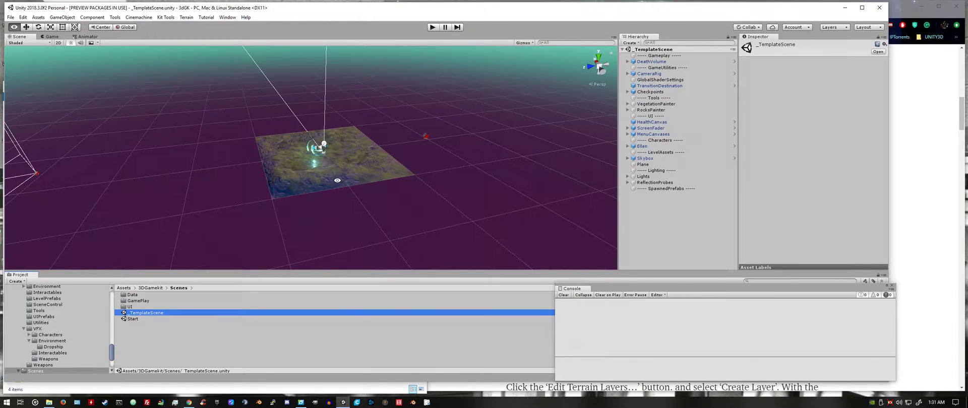
left_click(181, 320)
right_click(181, 339)
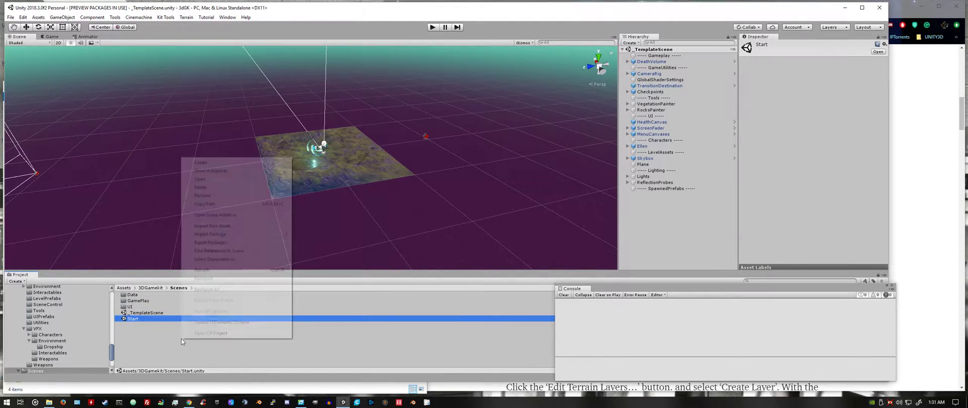
left_click(218, 170)
key("alt")
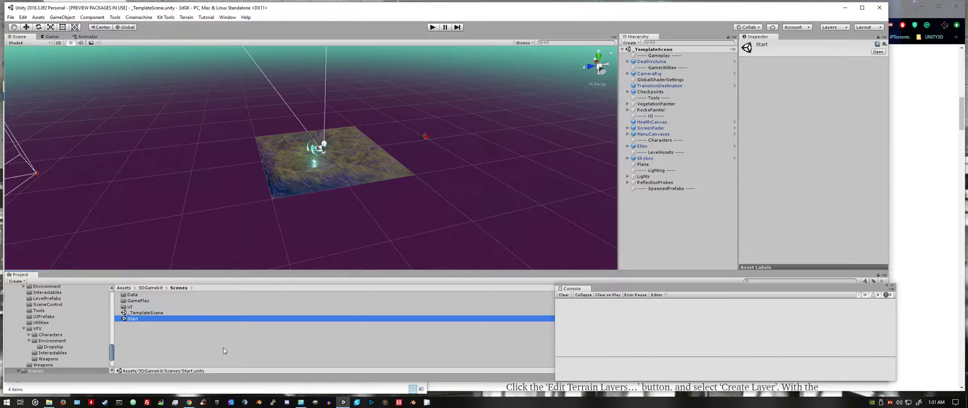
right_click(225, 350)
left_click(260, 180)
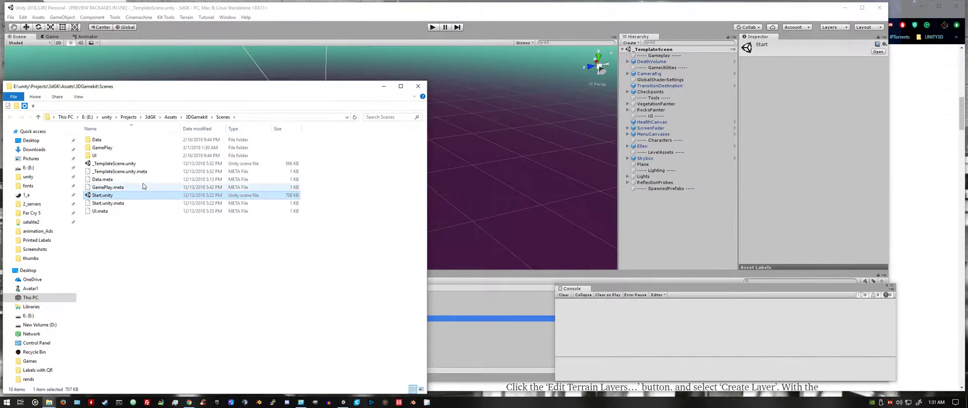
key("alt")
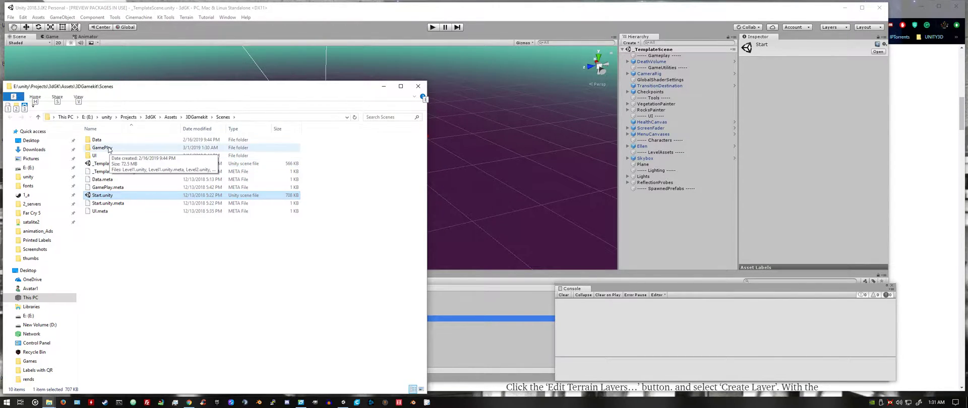
Step: Copy _TemplateScene.unity from the Scenes folder into the GamePlay folder
left_click(104, 164)
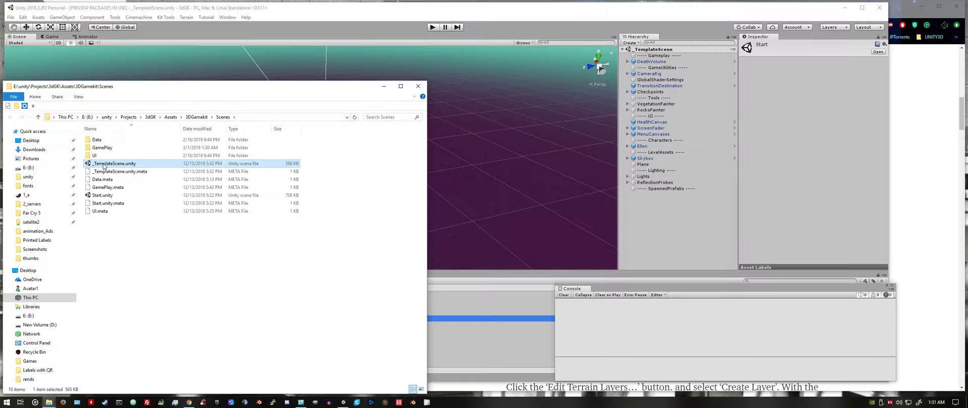
right_click(103, 164)
key("Escape")
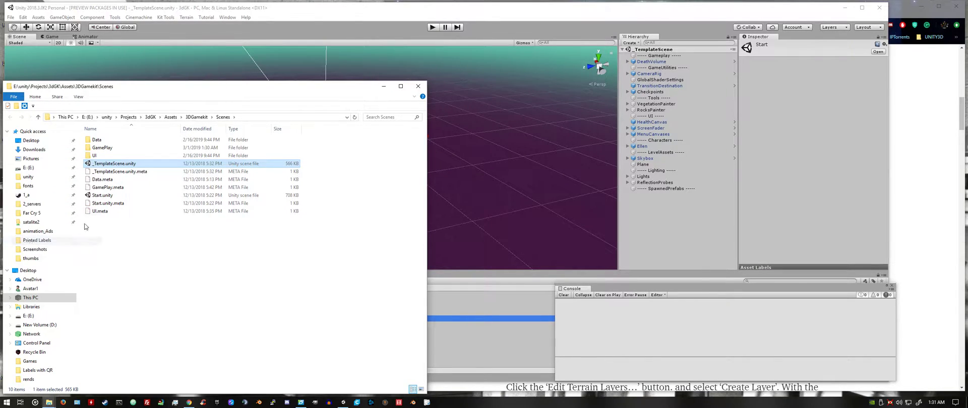
left_click(103, 149)
double_click(107, 148)
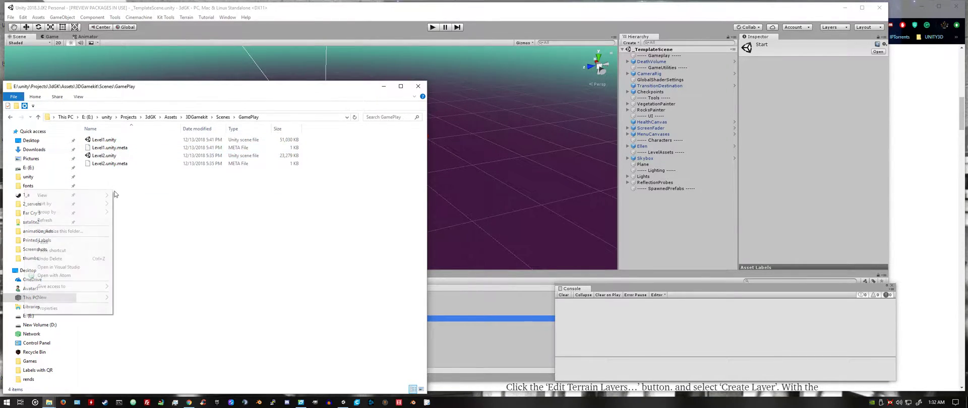
right_click(113, 191)
left_click(75, 242)
key("alt")
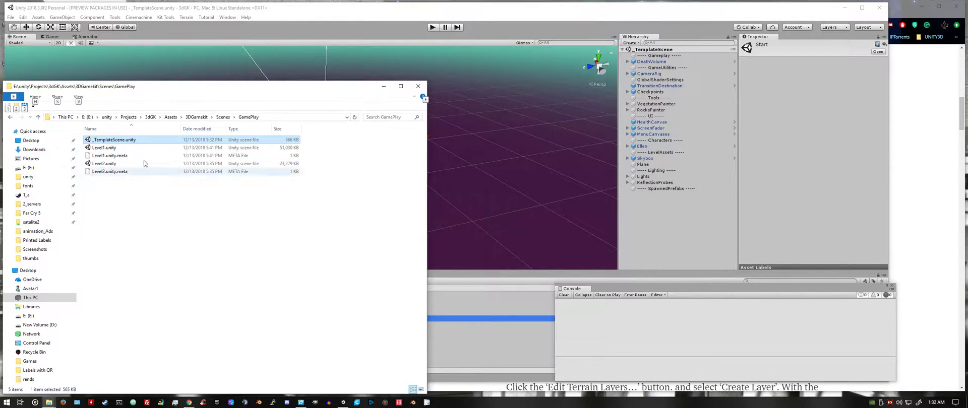
Step: Rename the copied scene file in the GamePlay folder as Level3.unity
right_click(118, 141)
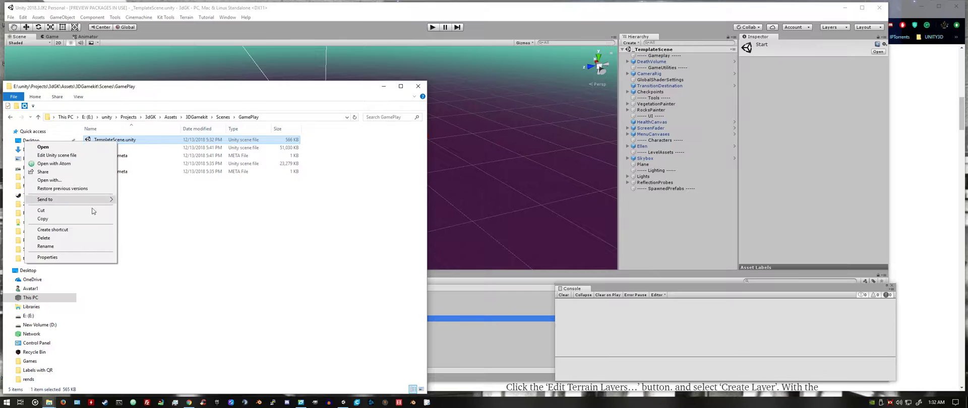
left_click(86, 246)
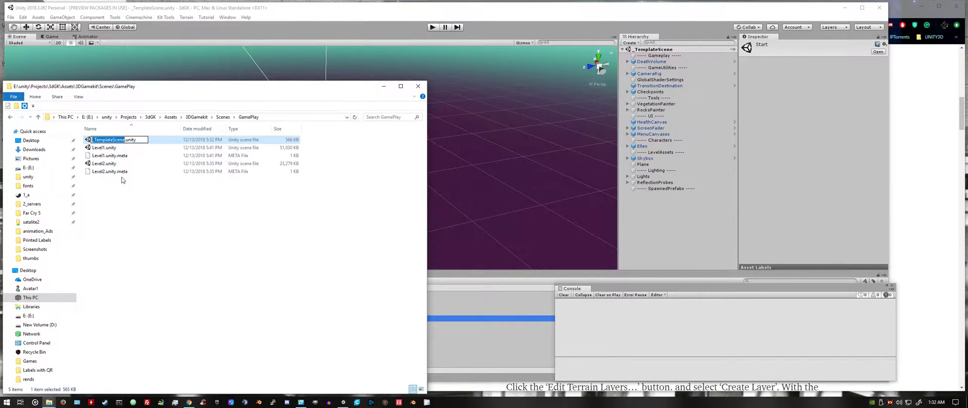
type("Level3")
key("Return")
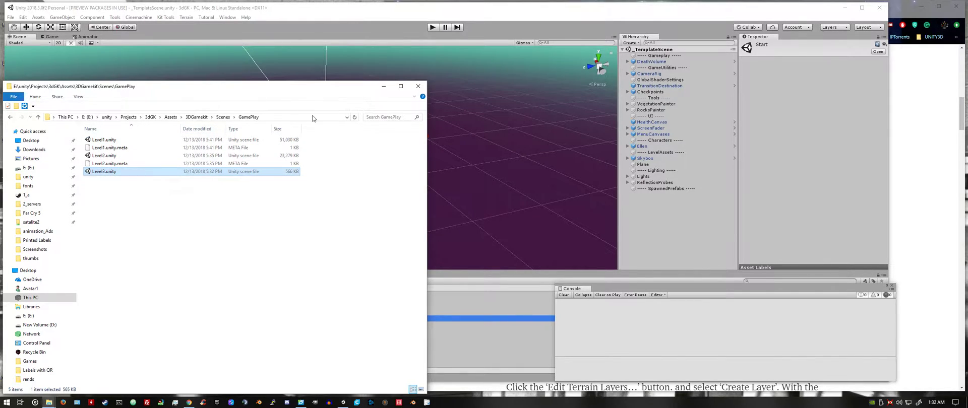
key("alt")
Step: Switch back to Unity and open the Level3 scene from the project's GamePlay folder
left_click(454, 134)
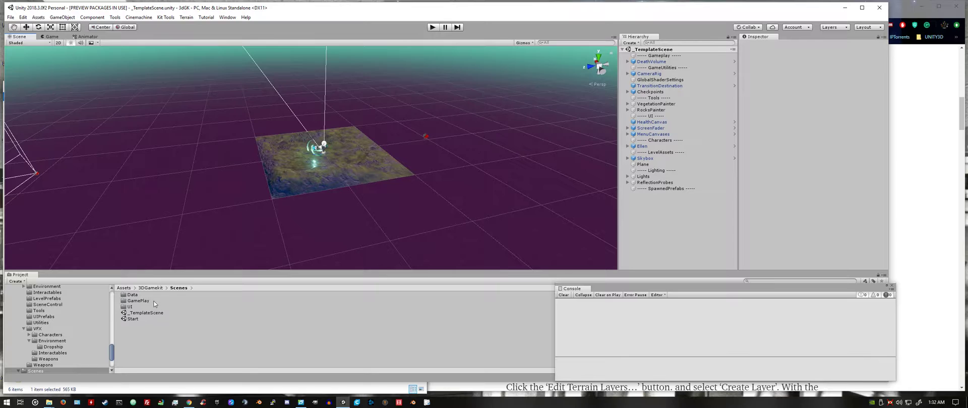
key("alt")
double_click(139, 301)
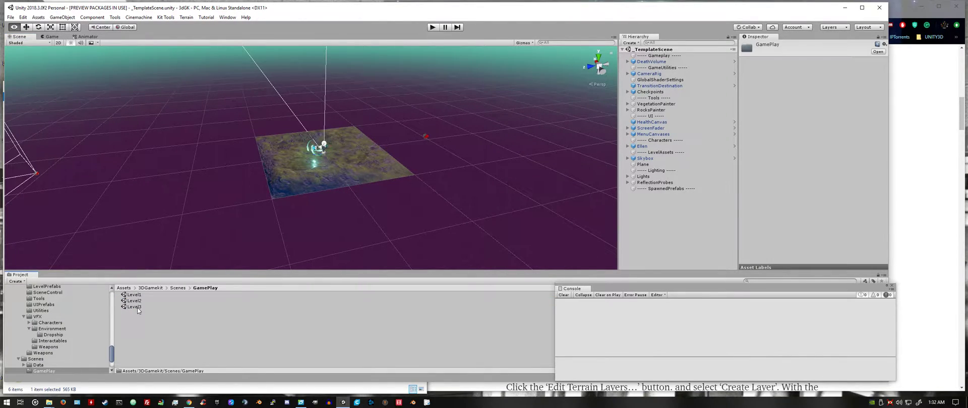
double_click(137, 308)
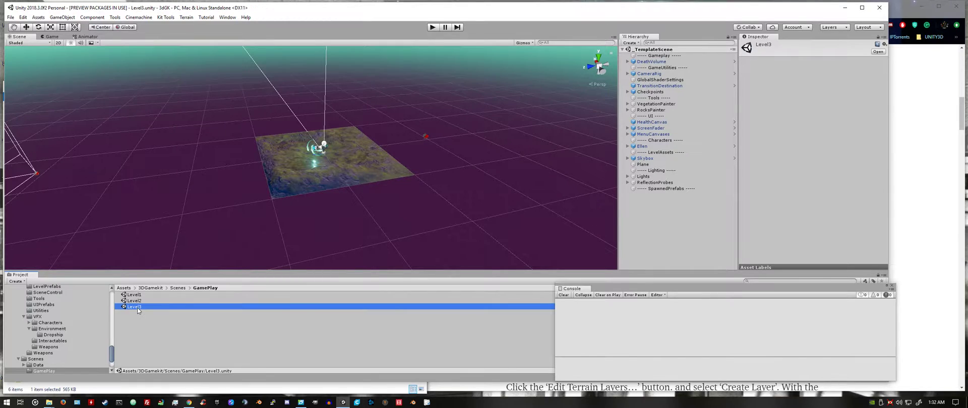
key("alt")
Step: Delete the Plane ground object from the Level3 scene
scroll(333, 165, "up", 6)
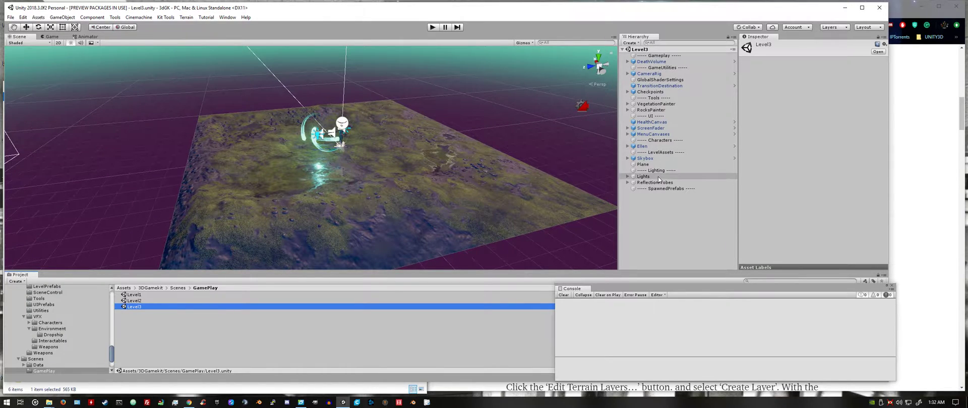
left_click(651, 165)
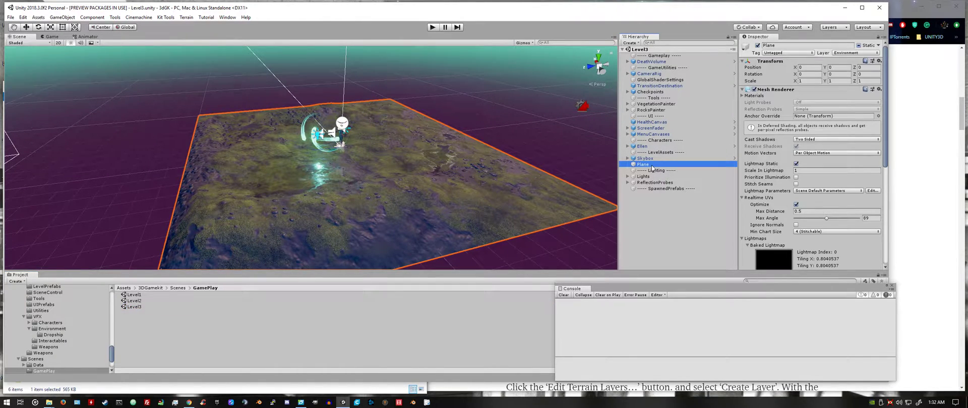
right_click(652, 168)
key("Delete")
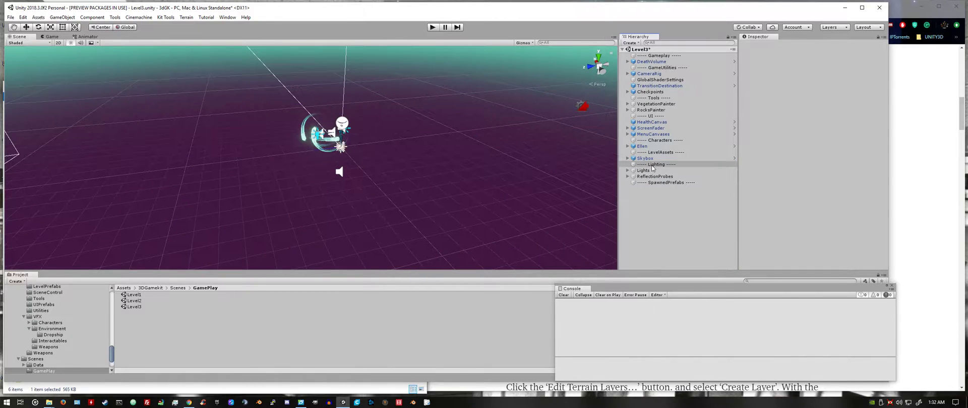
Step: Add a 3D Terrain object to the Level3 scene
key("alt")
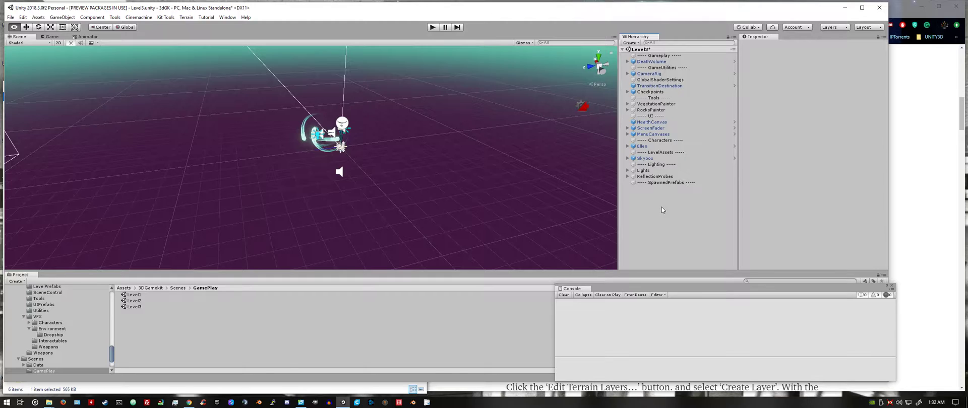
right_click(662, 207)
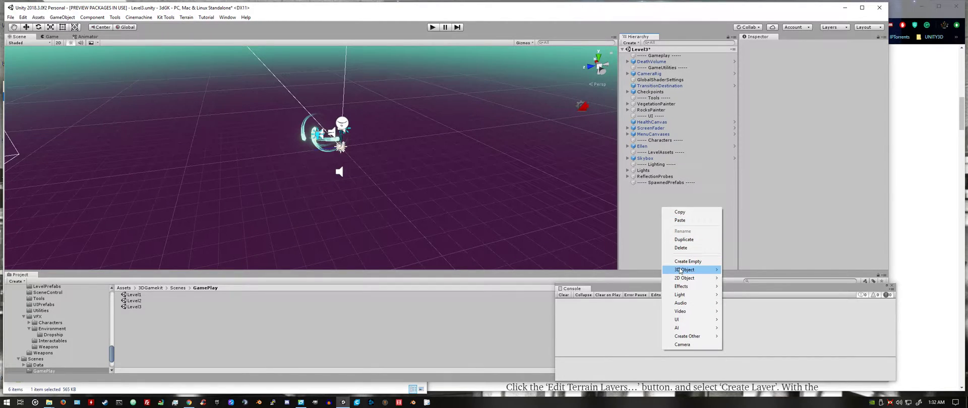
mouse_move(680, 271)
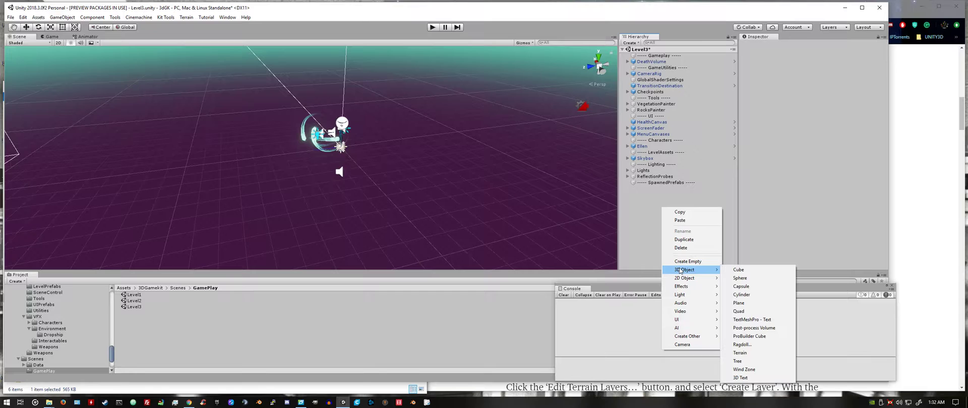
left_click(741, 353)
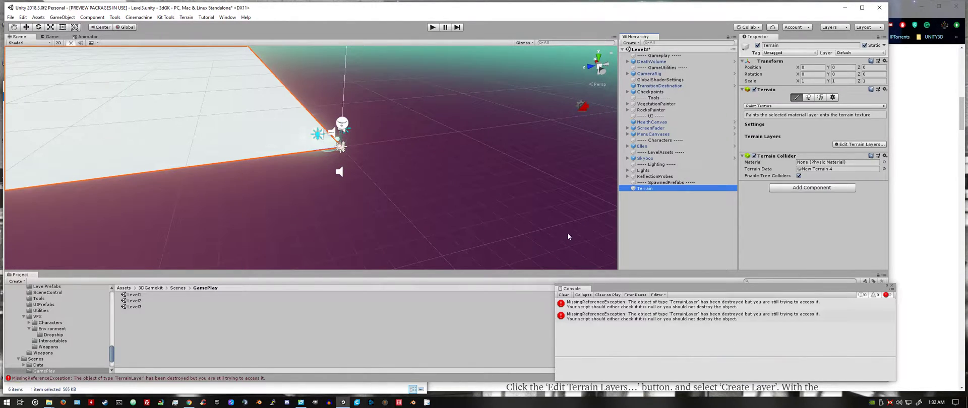
Step: Set the Terrain's position to X -25 and Z -25
scroll(385, 147, "up", 7)
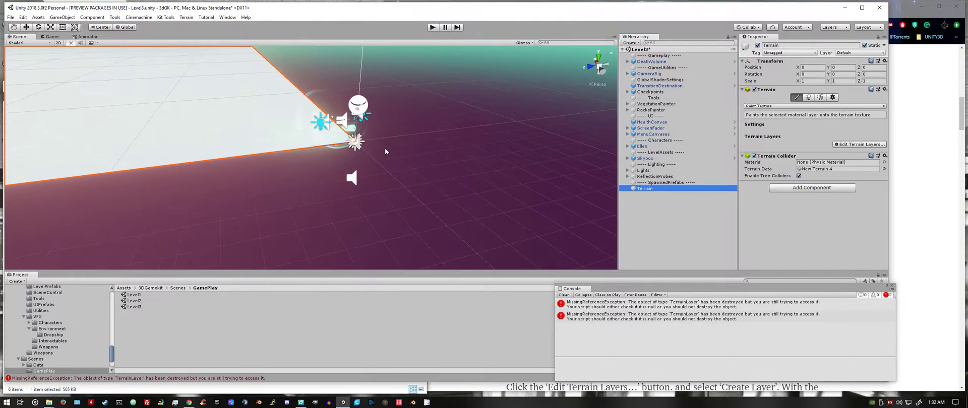
left_click(811, 67)
type("-25")
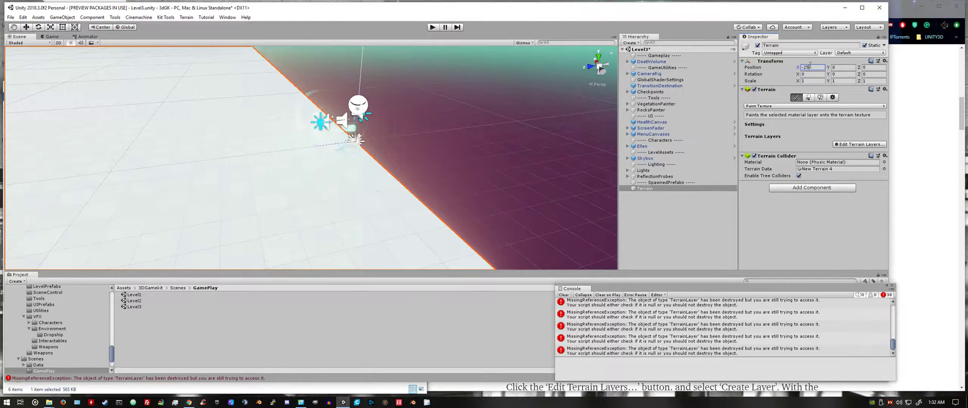
left_click(873, 67)
type("-25")
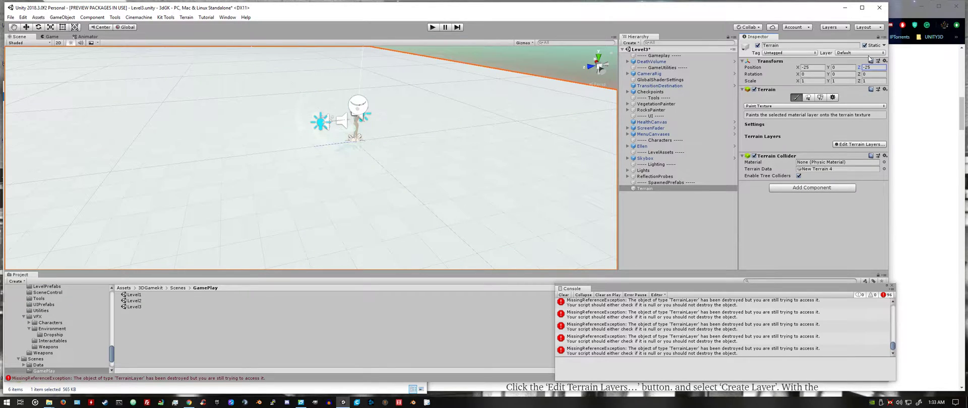
Step: Assign the Terrain object to the Environment layer
key("alt")
left_click(856, 54)
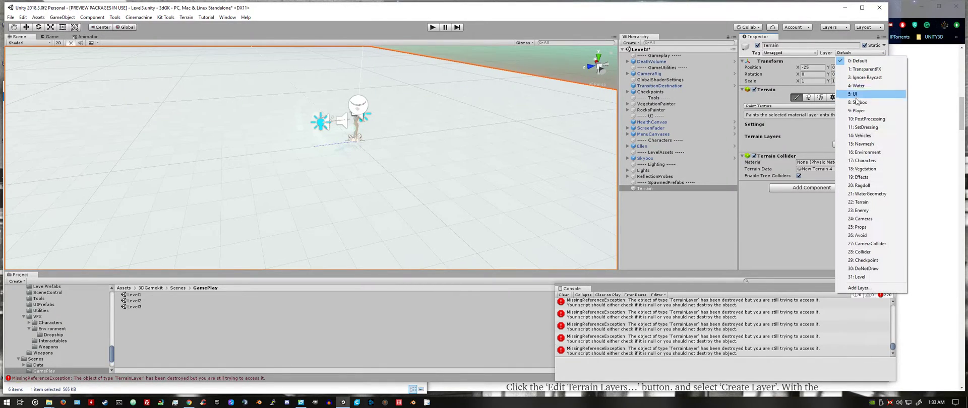
left_click(863, 153)
key("alt")
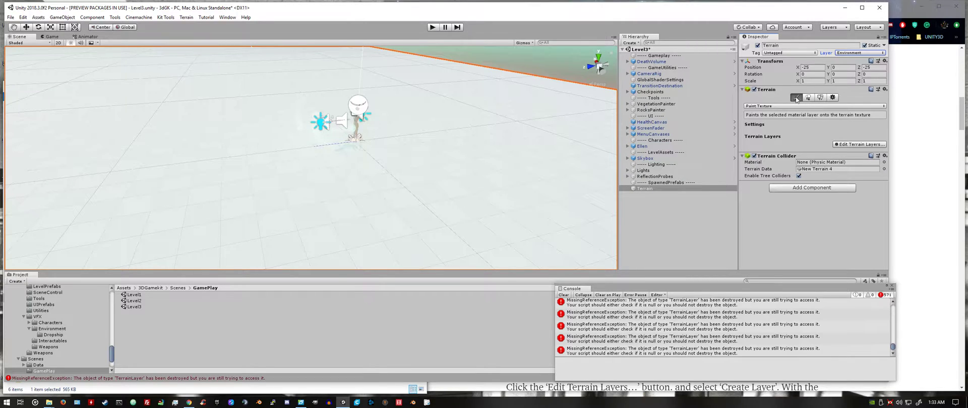
Step: Set the terrain's mesh resolution to width 50, length 50 and height 100 in the Terrain Settings
key("alt")
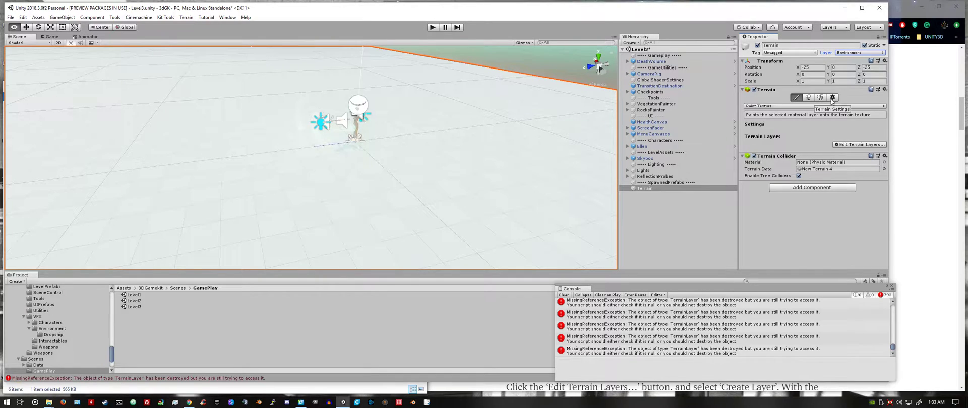
left_click(832, 98)
scroll(811, 160, "down", 5)
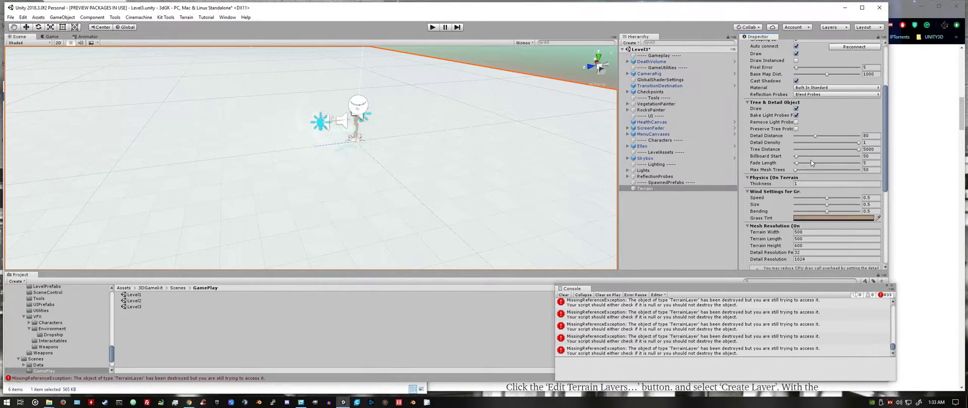
key("alt")
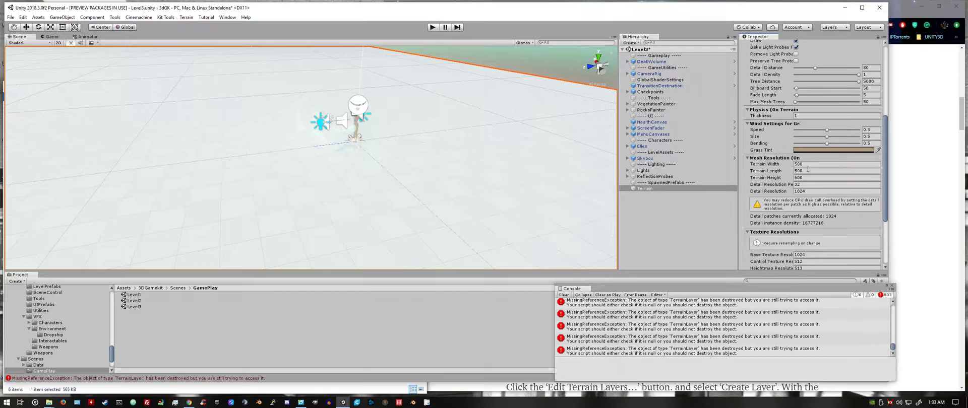
scroll(807, 166, "down", 1)
left_click(807, 141)
type("50")
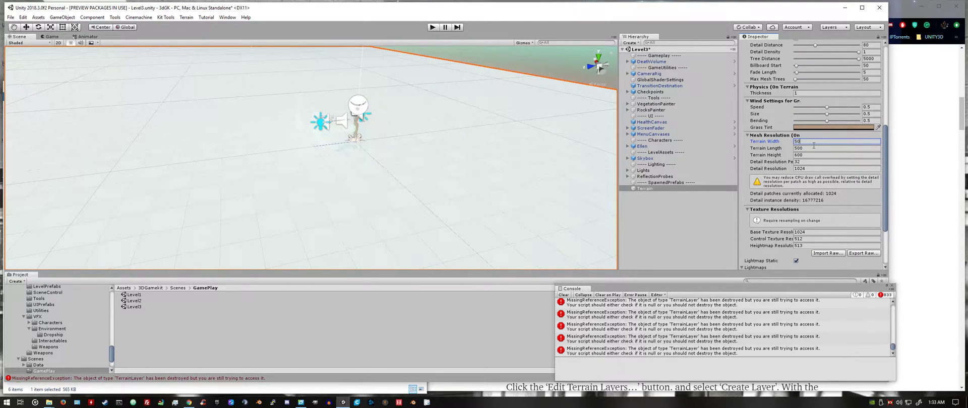
left_click(813, 147)
type("50")
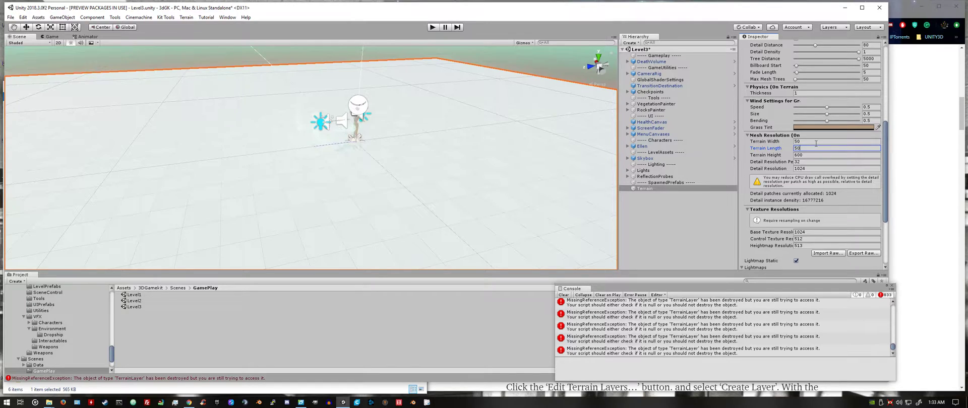
left_click(814, 155)
type("100")
scroll(807, 166, "up", 10)
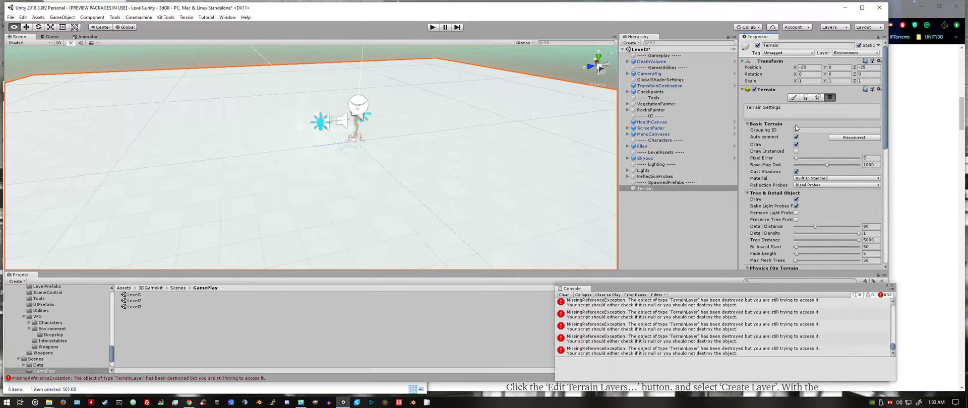
Step: Switch the terrain to its painting mode with the Paint Texture tool
left_click(792, 98)
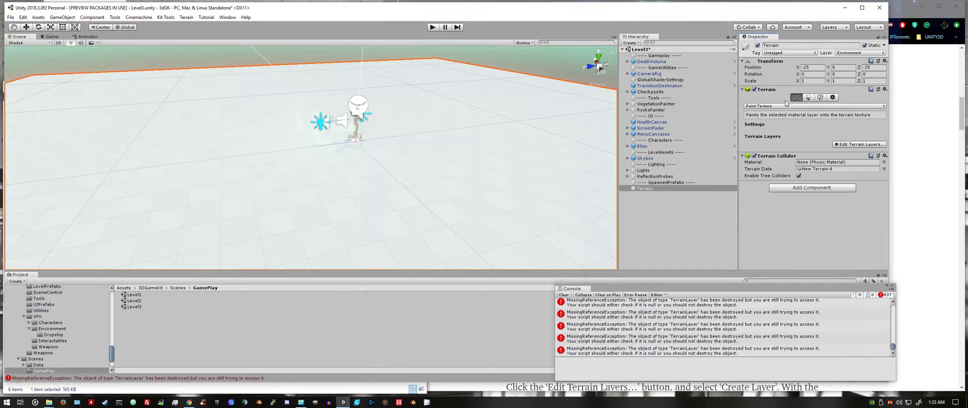
key("alt")
left_click(767, 108)
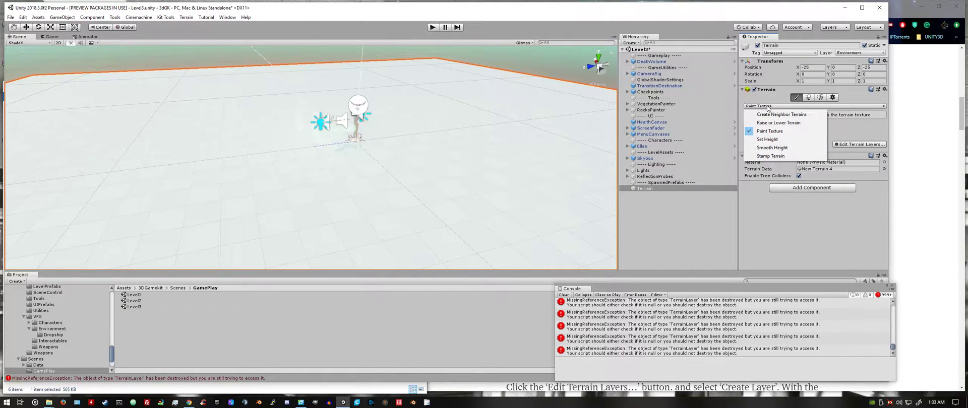
left_click(767, 130)
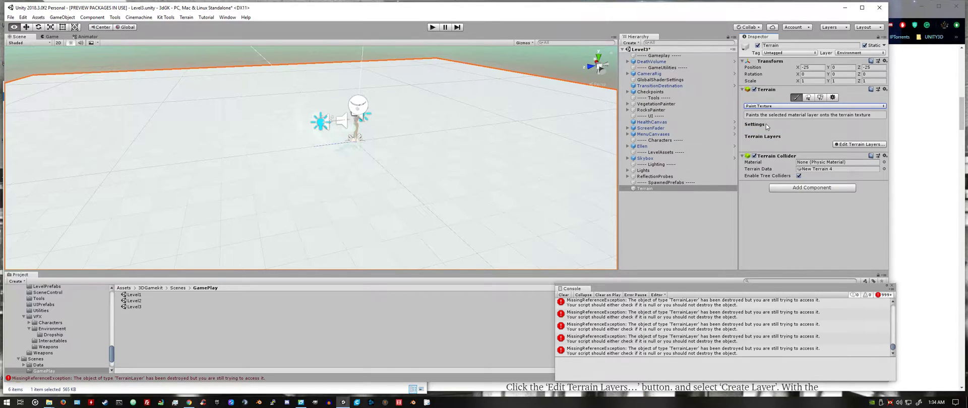
Step: Create a new terrain layer that uses the Moss_Albedo texture as its base
left_click(845, 145)
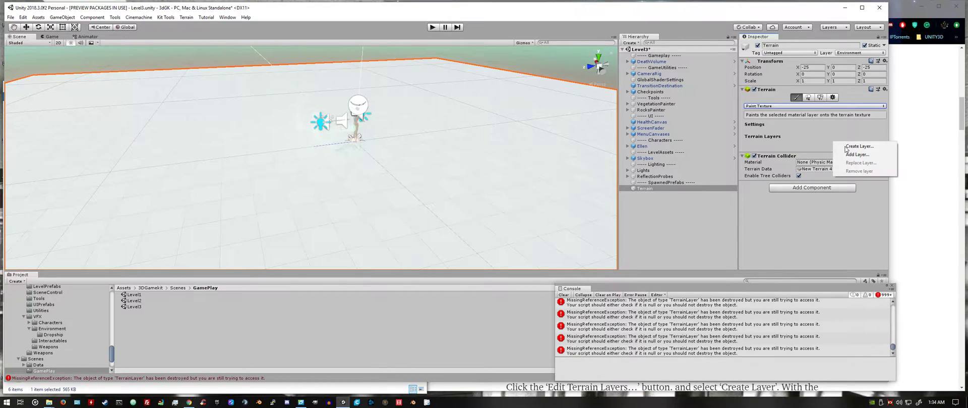
left_click(846, 147)
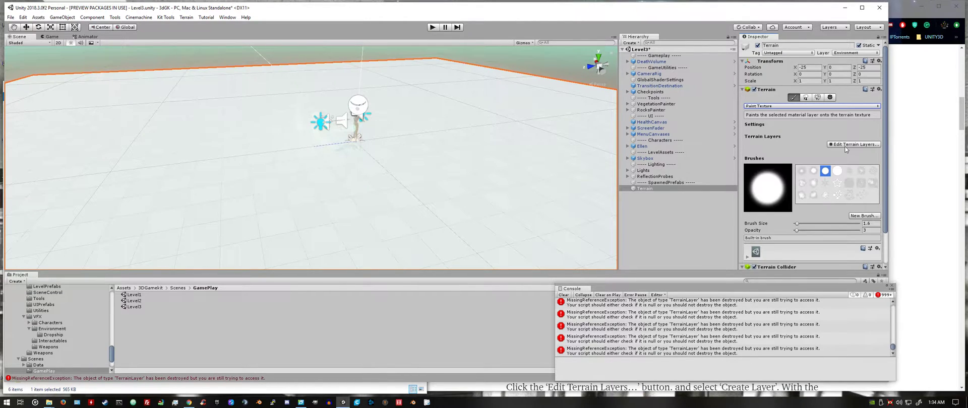
left_click(846, 147)
left_click(853, 150)
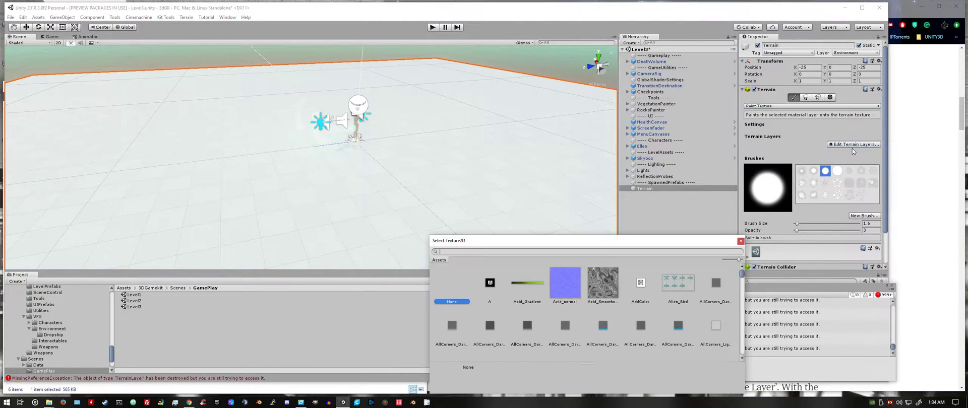
scroll(664, 308, "down", 2)
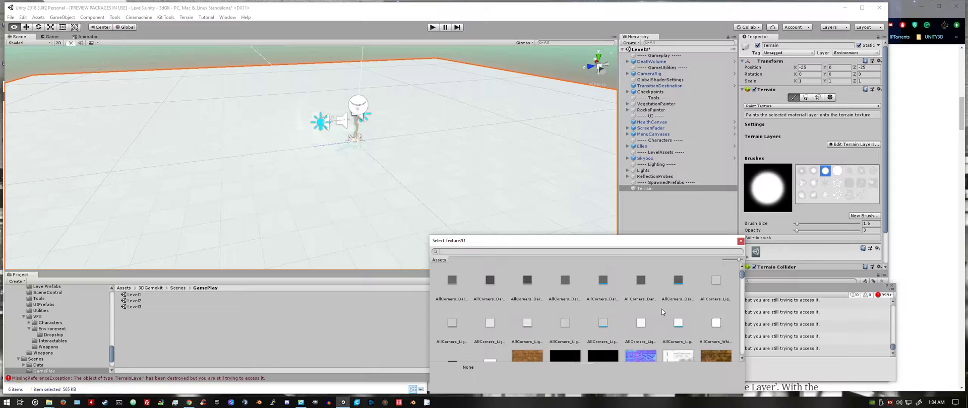
scroll(661, 310, "down", 5)
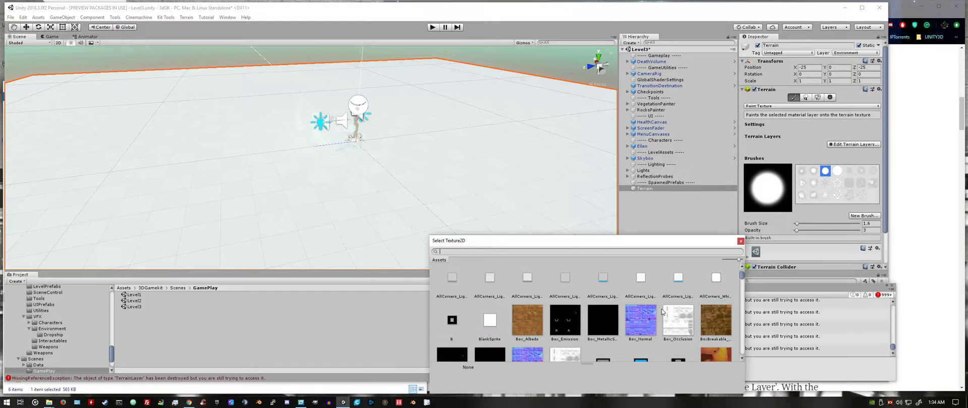
scroll(662, 312, "down", 4)
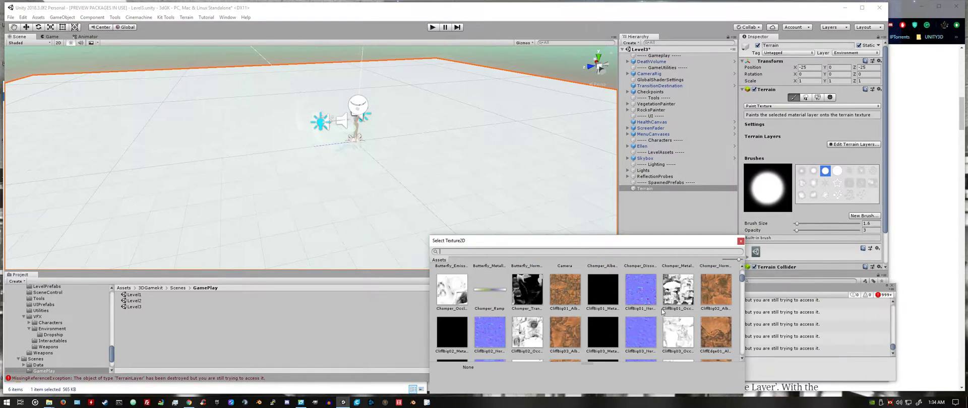
scroll(662, 312, "down", 3)
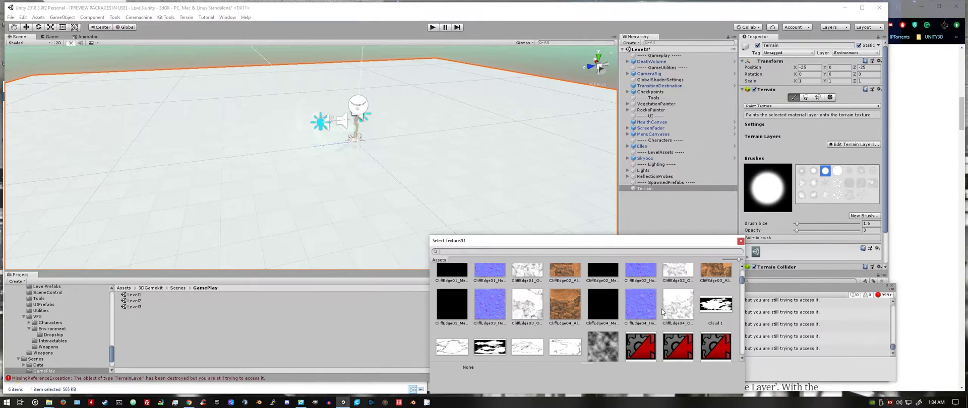
scroll(663, 312, "down", 4)
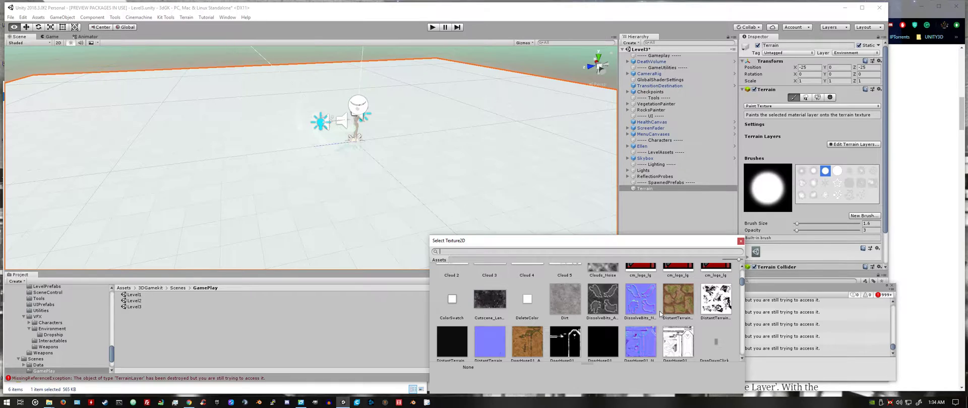
scroll(660, 314, "down", 1)
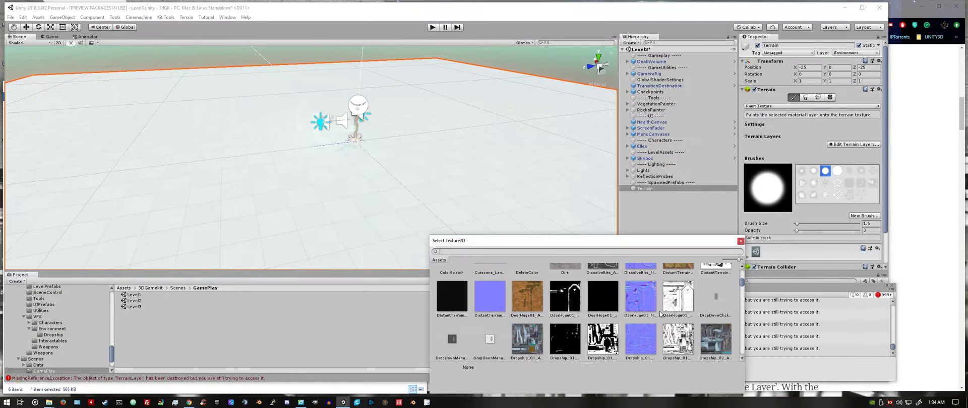
scroll(660, 314, "down", 10)
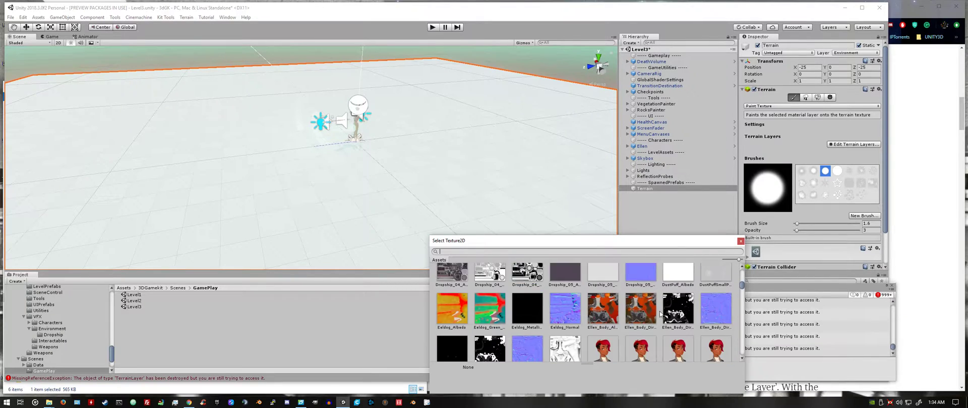
scroll(660, 314, "down", 6)
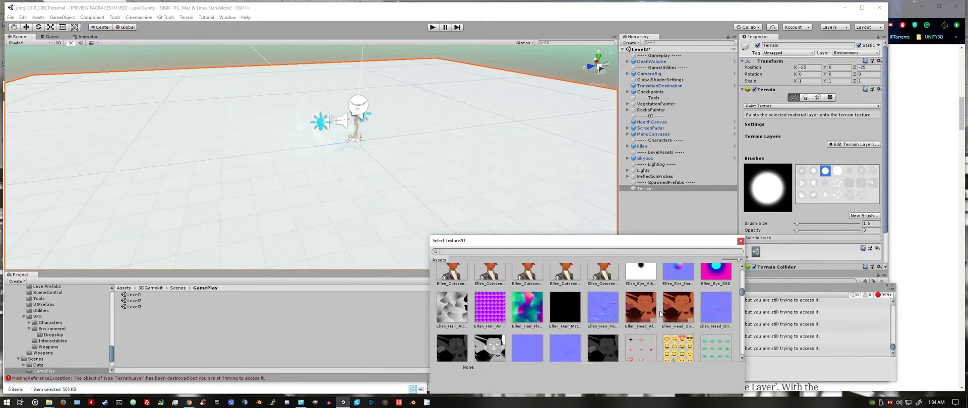
scroll(660, 313, "down", 6)
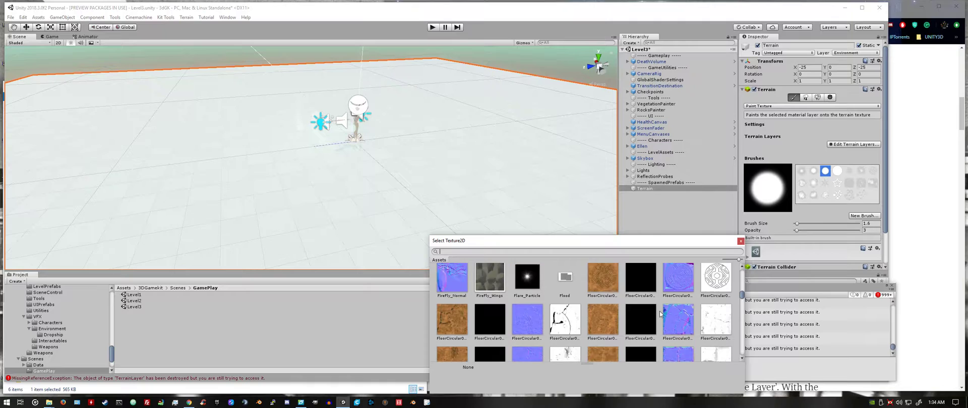
scroll(661, 314, "down", 4)
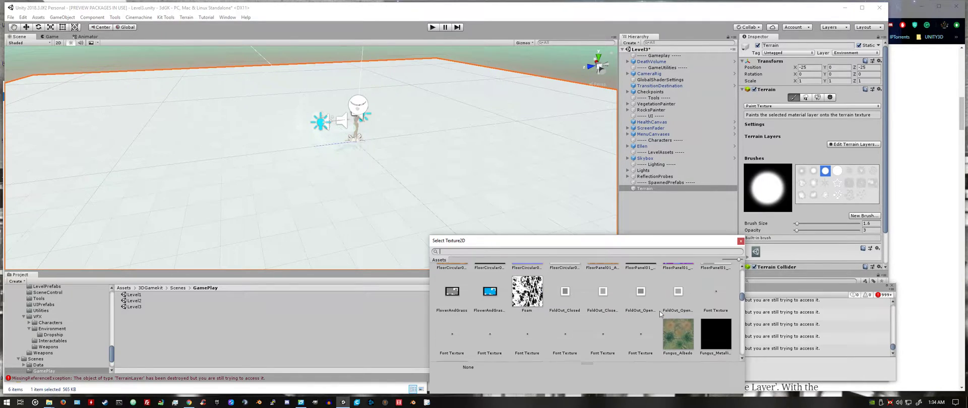
key("alt")
scroll(659, 310, "down", 1)
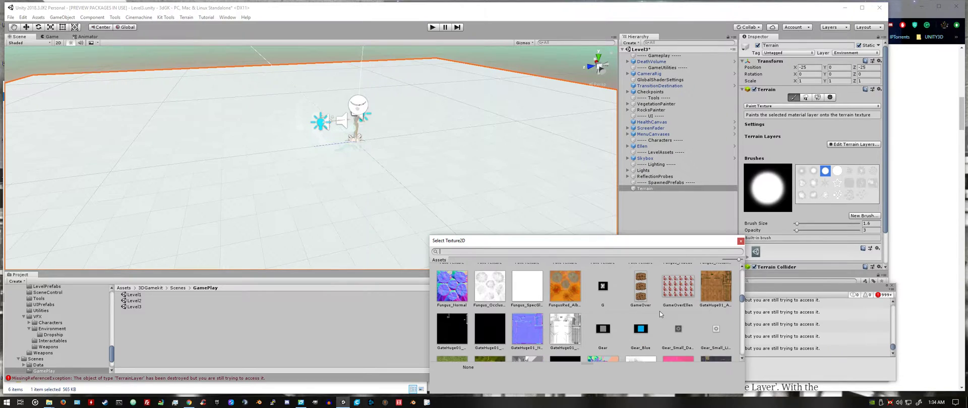
scroll(660, 310, "up", 1)
scroll(659, 310, "down", 1)
scroll(659, 311, "down", 3)
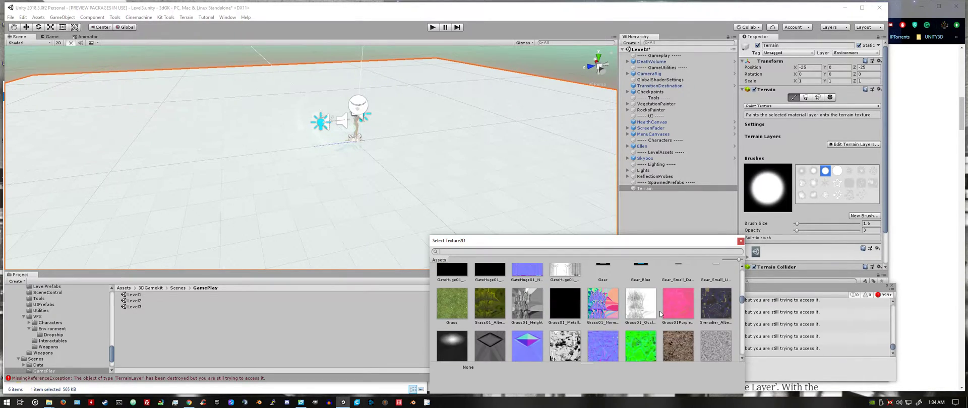
scroll(659, 313, "up", 2)
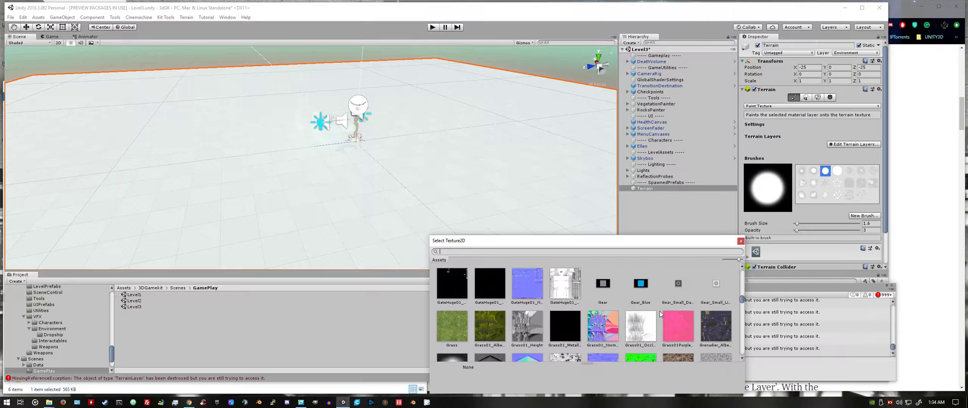
scroll(660, 313, "down", 1)
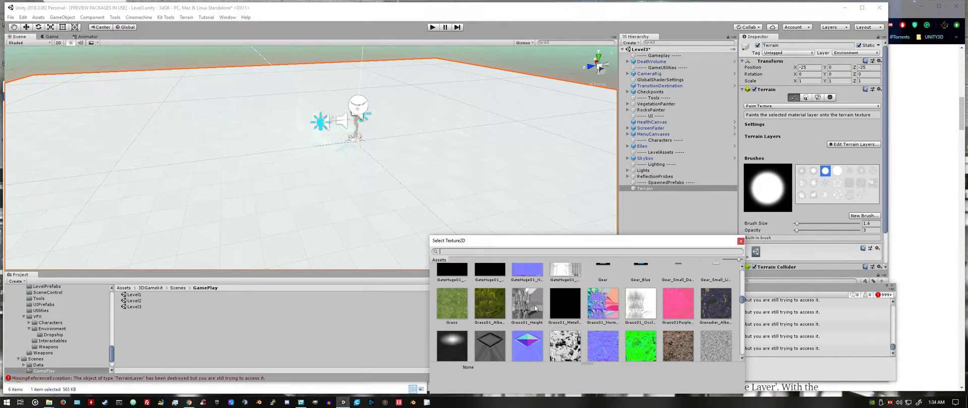
scroll(535, 309, "down", 1)
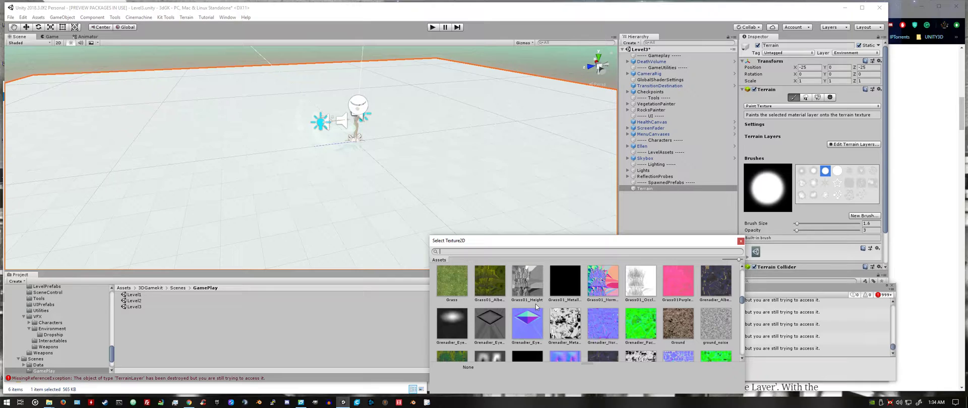
scroll(535, 308, "down", 3)
scroll(536, 304, "down", 1)
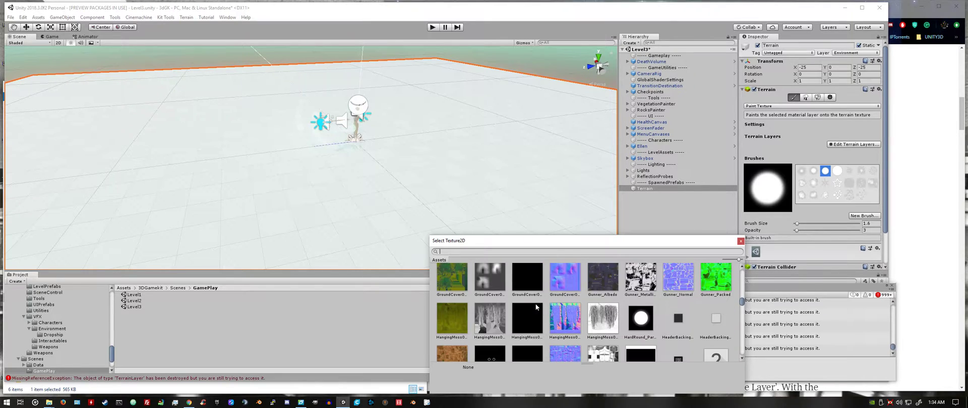
scroll(536, 303, "down", 1)
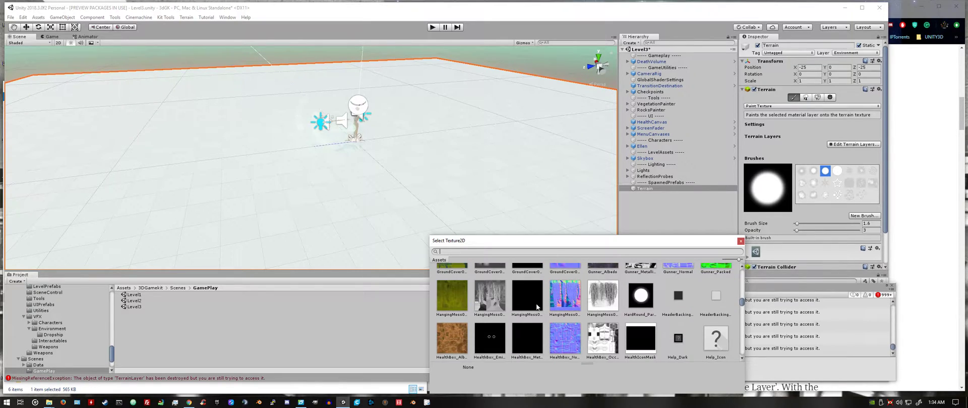
scroll(537, 306, "down", 10)
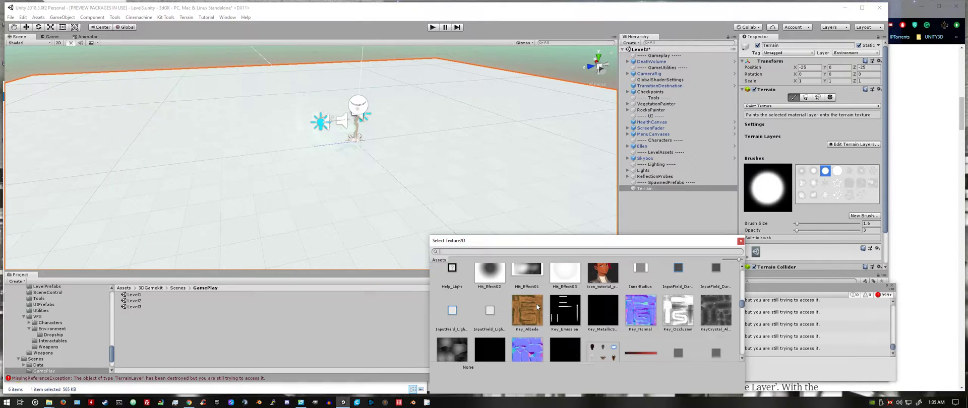
scroll(536, 306, "down", 10)
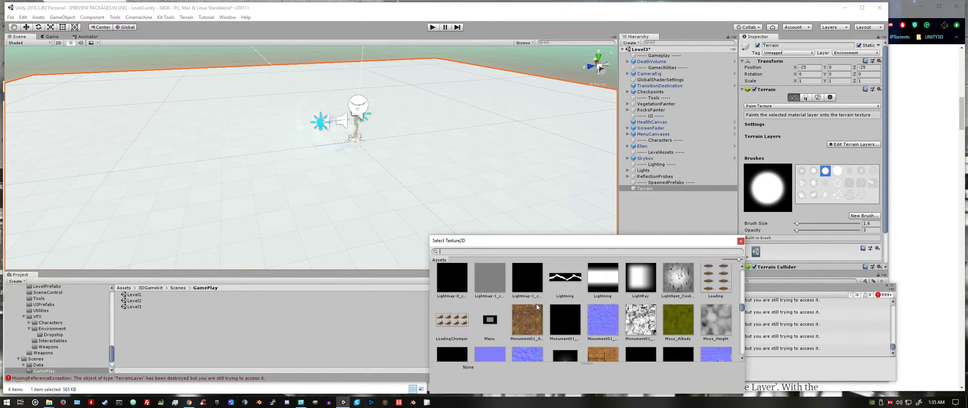
scroll(537, 305, "down", 1)
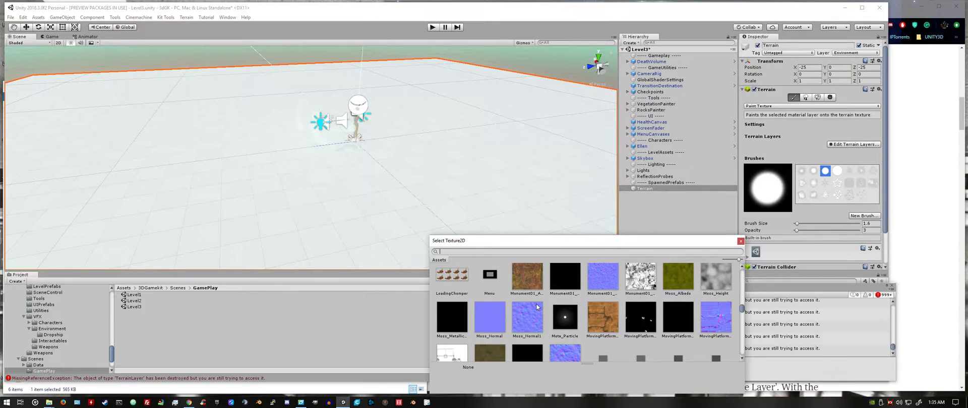
scroll(536, 305, "down", 1)
scroll(537, 304, "up", 1)
scroll(601, 298, "up", 1)
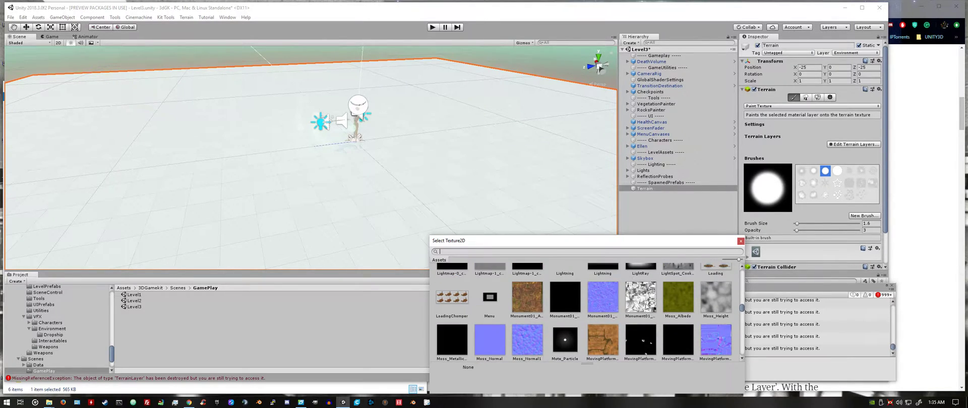
left_click(674, 299)
double_click(673, 299)
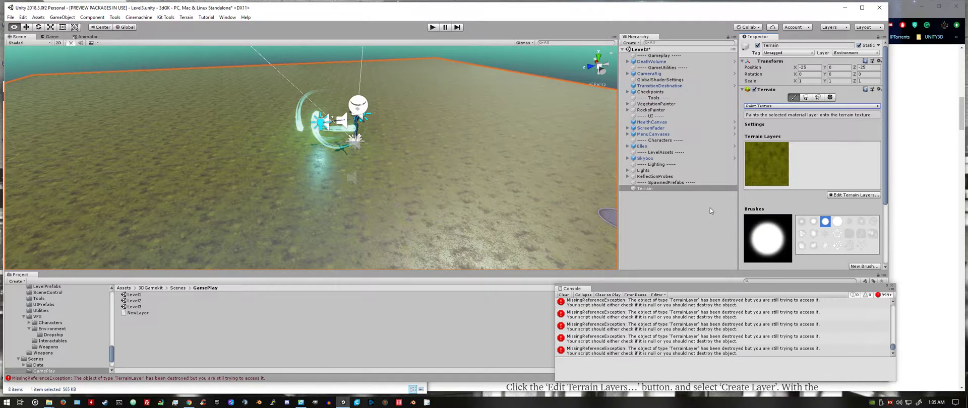
Step: Assign the Moss_Normal1 texture as the normal map of the terrain's moss layer
left_click(772, 170)
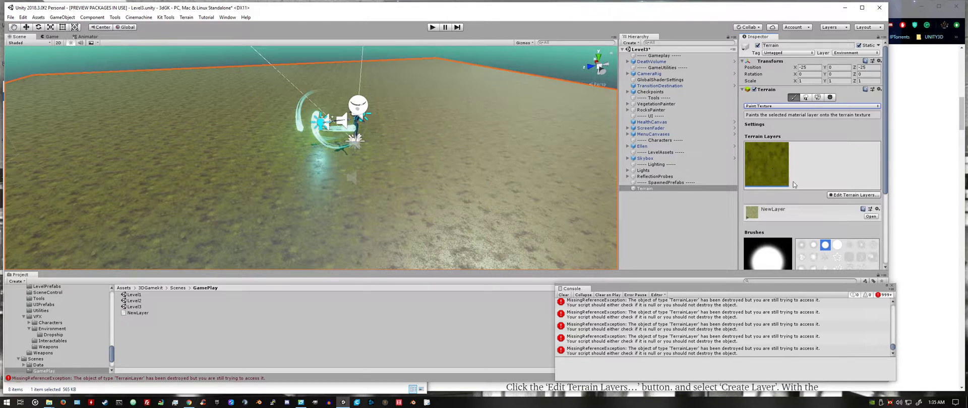
left_click(871, 217)
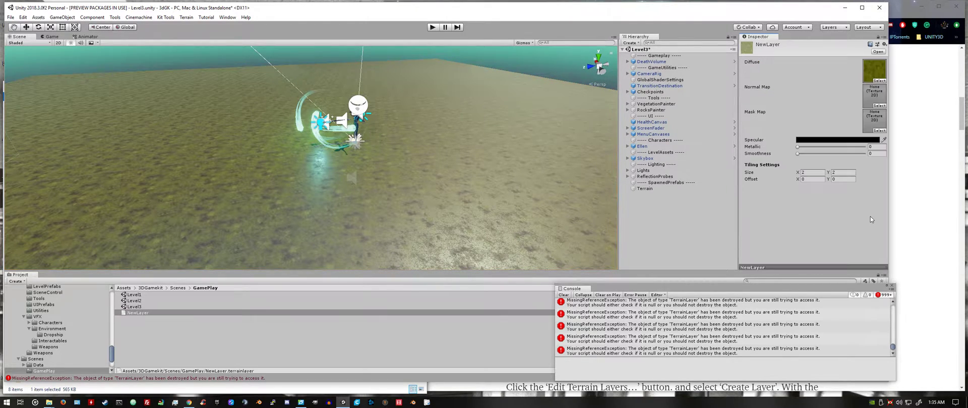
key("alt")
left_click(878, 106)
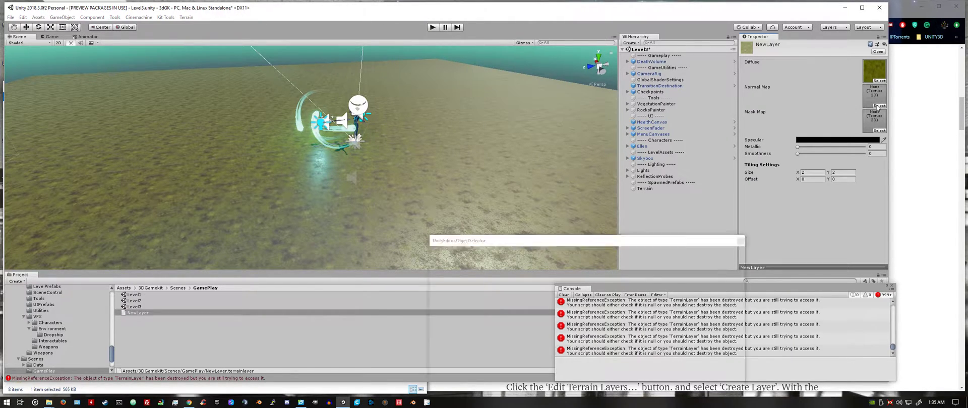
scroll(680, 264, "down", 5)
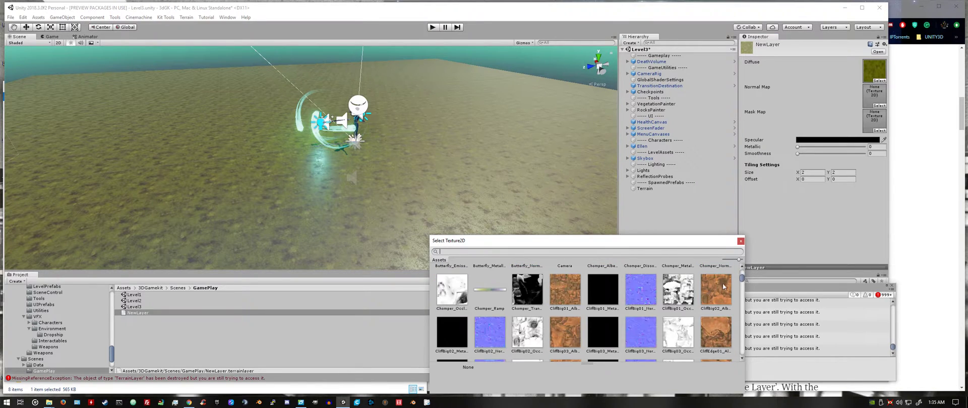
left_click_drag(741, 280, 741, 298)
scroll(668, 304, "down", 3)
scroll(667, 306, "down", 3)
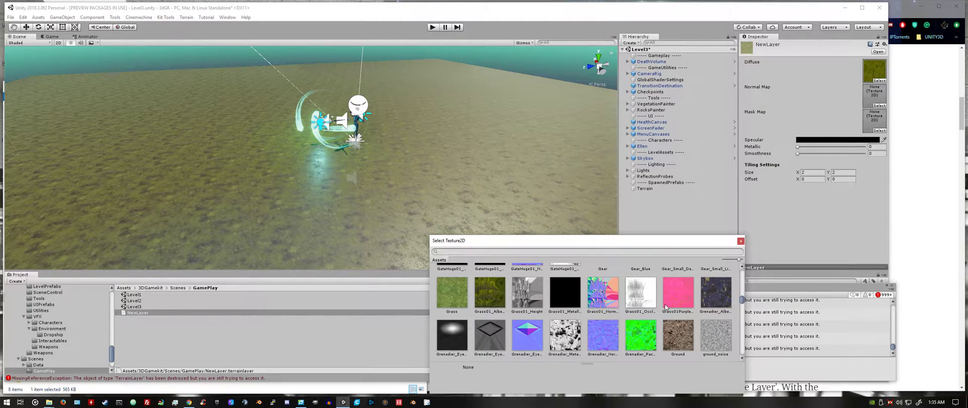
scroll(666, 307, "down", 3)
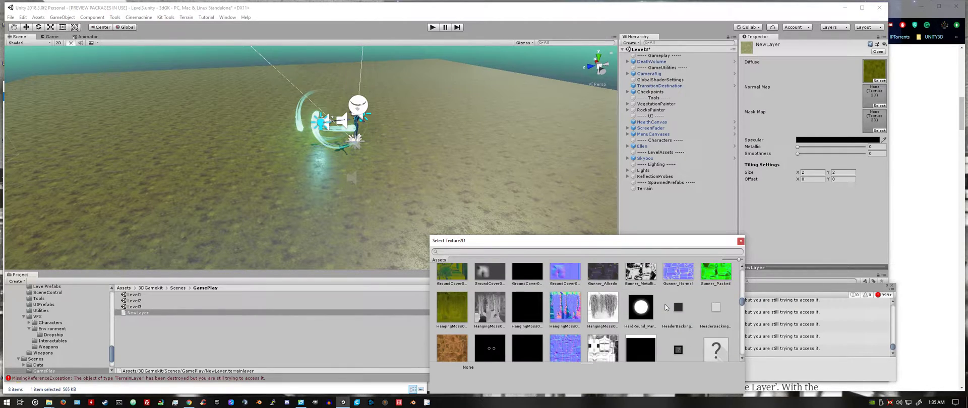
scroll(667, 307, "down", 5)
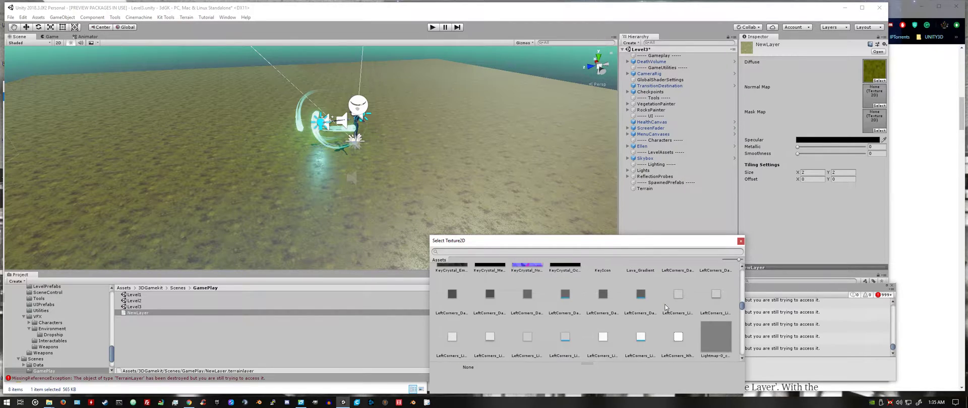
scroll(666, 307, "down", 5)
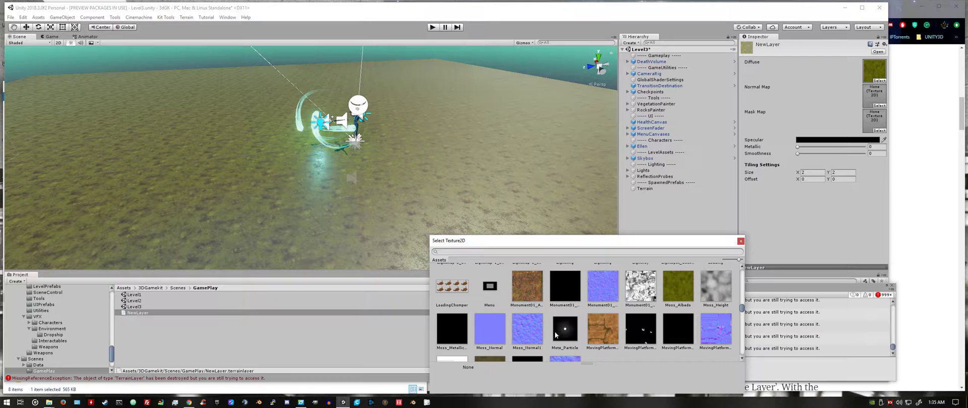
double_click(526, 331)
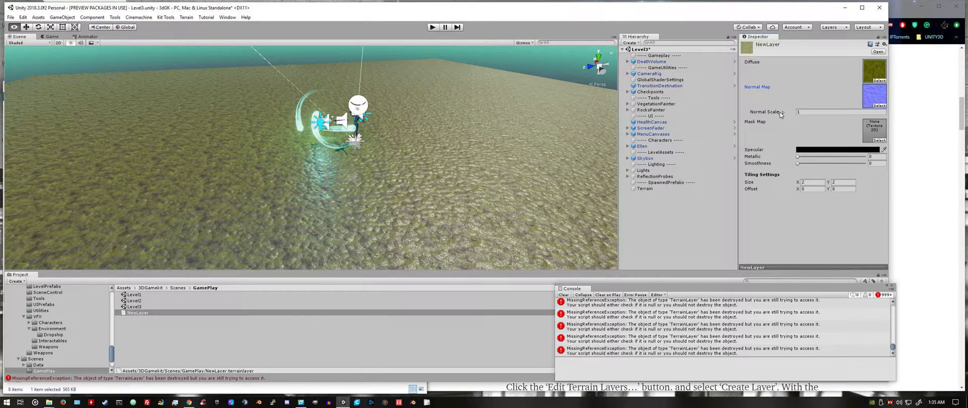
Step: Set the moss layer's normal scale to 2.36 and its metallic value to 0.628
mouse_move(780, 114)
left_mouse_down()
mouse_move(818, 115)
mouse_move(800, 116)
left_mouse_up()
key("alt")
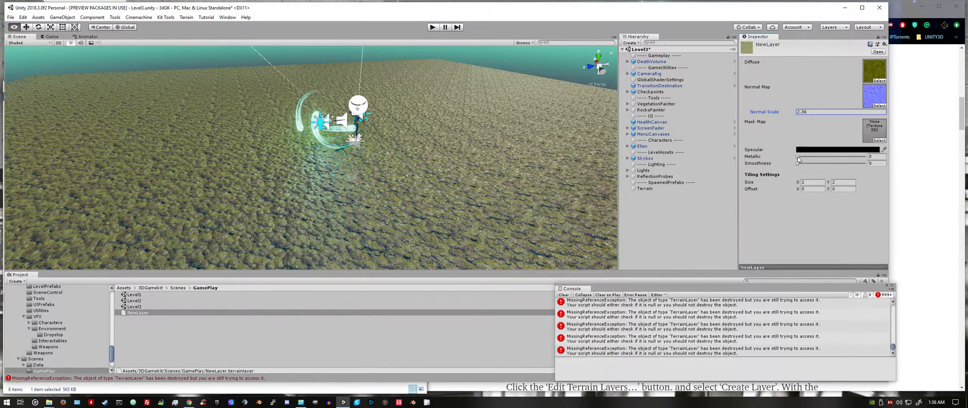
mouse_move(798, 158)
left_mouse_down()
mouse_move(859, 164)
mouse_move(839, 163)
left_mouse_up()
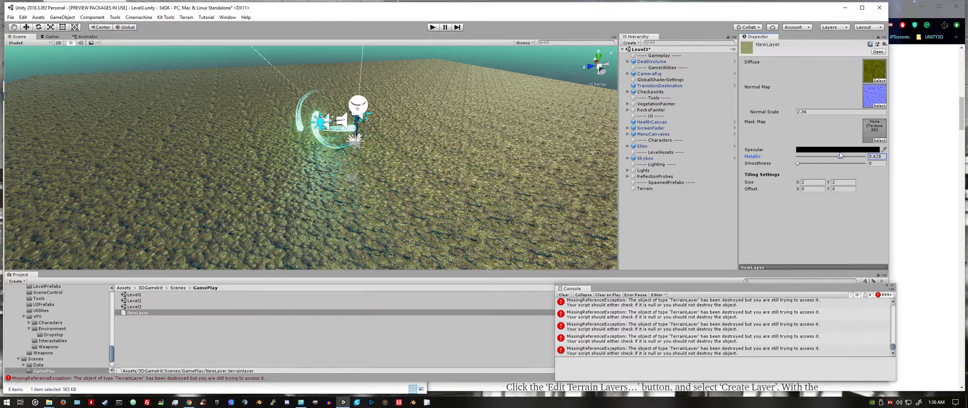
Step: Set the moss layer's specular colour to red and its smoothness to 0.271
left_click(841, 150)
left_click(669, 160)
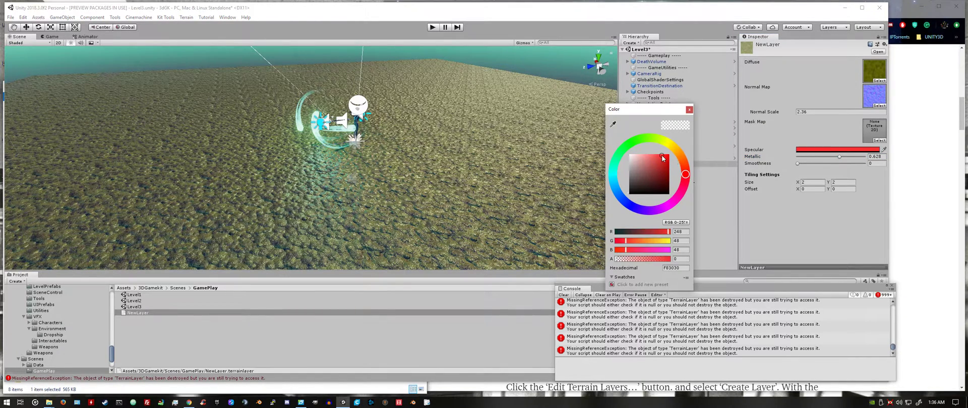
left_click(789, 175)
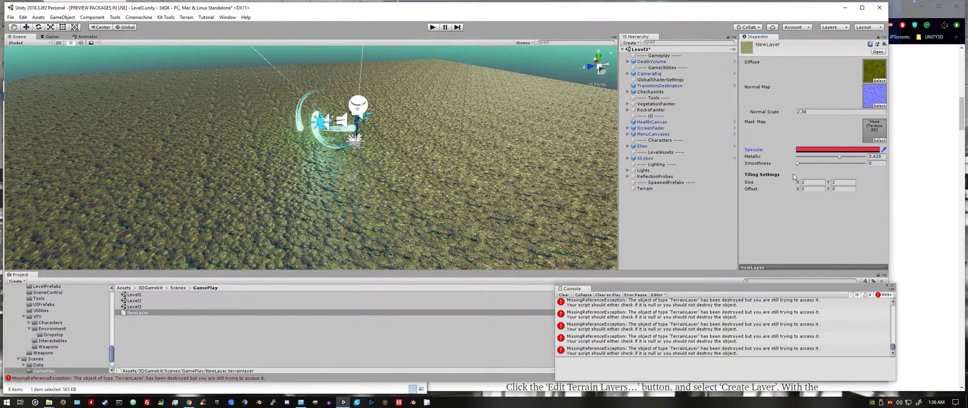
left_click_drag(798, 163, 817, 166)
key("alt")
Step: Set the moss layer's tiling size to 5 in both X and Y
left_click_drag(799, 183, 809, 183)
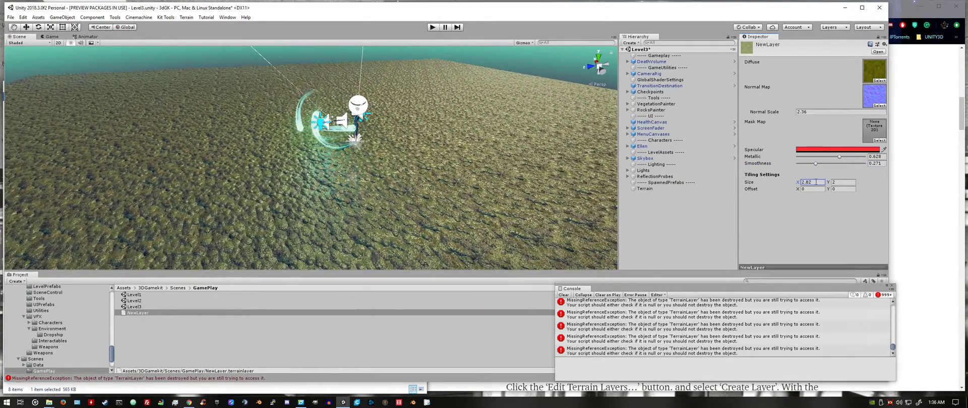
left_click(816, 182)
type("5")
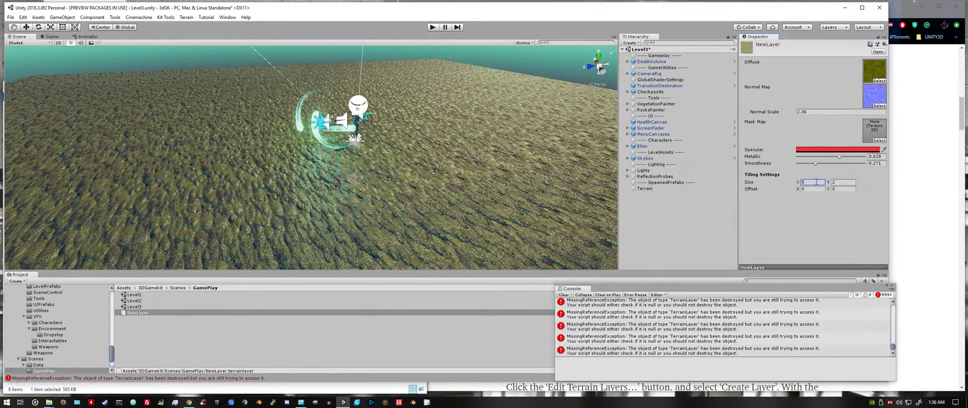
left_click(838, 183)
type("5")
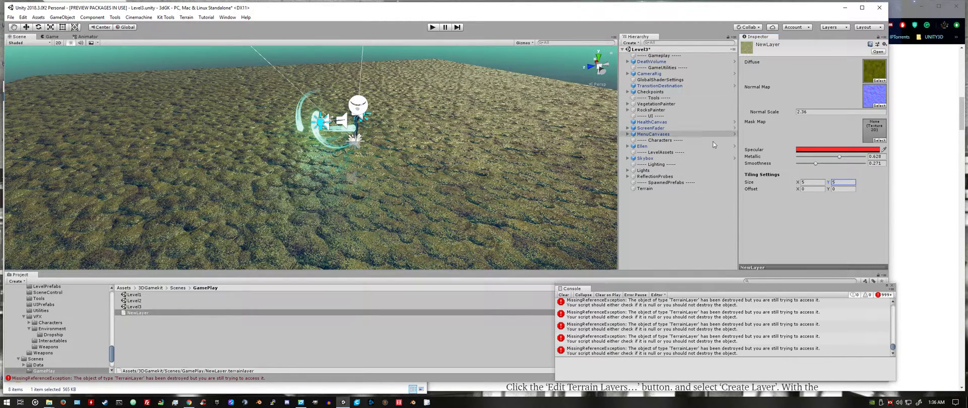
Step: Create a second layer on the Terrain object that uses the CliffBig03 albedo texture as its base
left_click(658, 189)
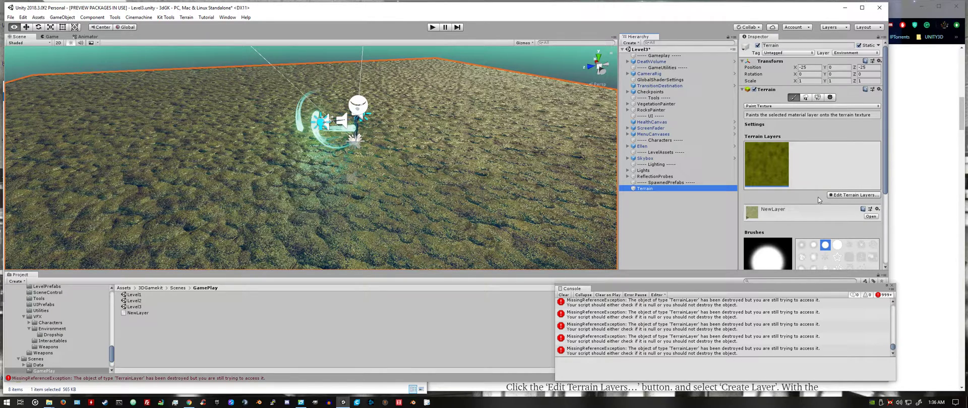
left_click(841, 196)
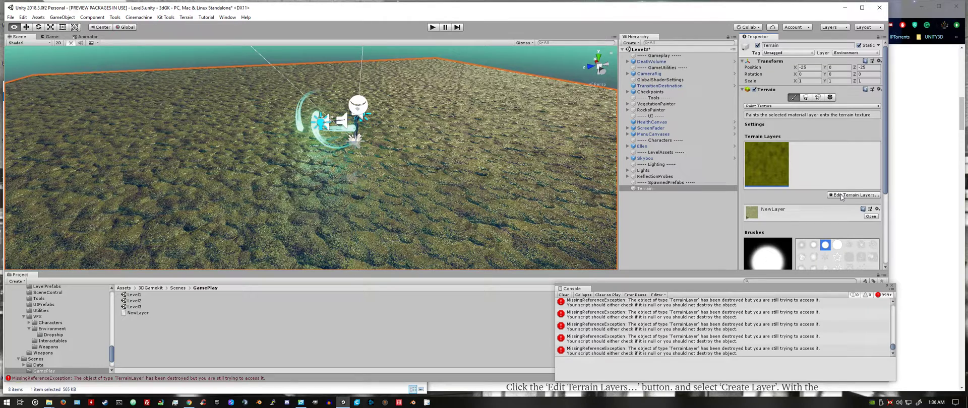
left_click(839, 197)
left_click(845, 198)
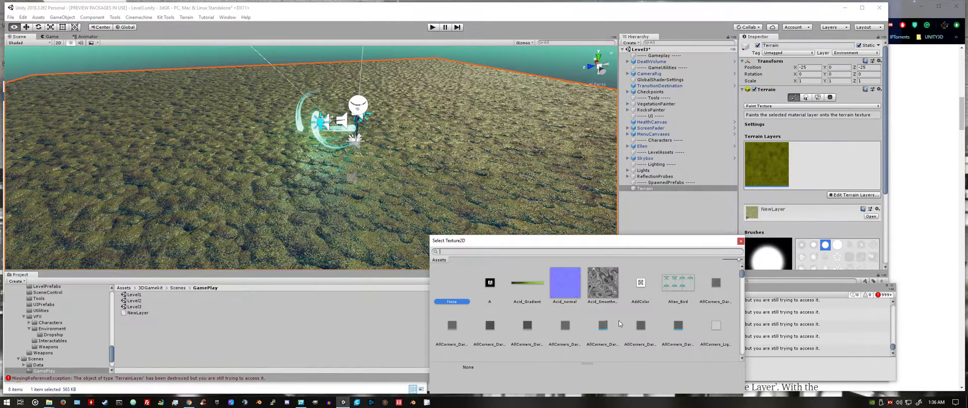
scroll(619, 320, "down", 5)
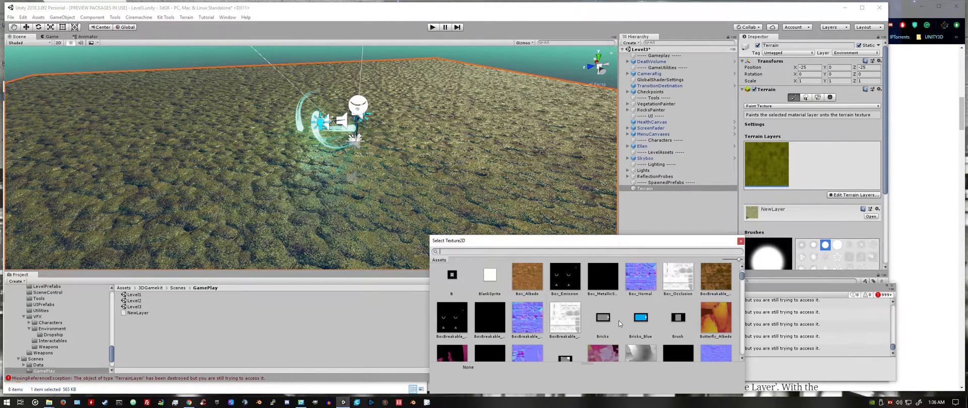
scroll(619, 321, "down", 3)
scroll(619, 321, "down", 1)
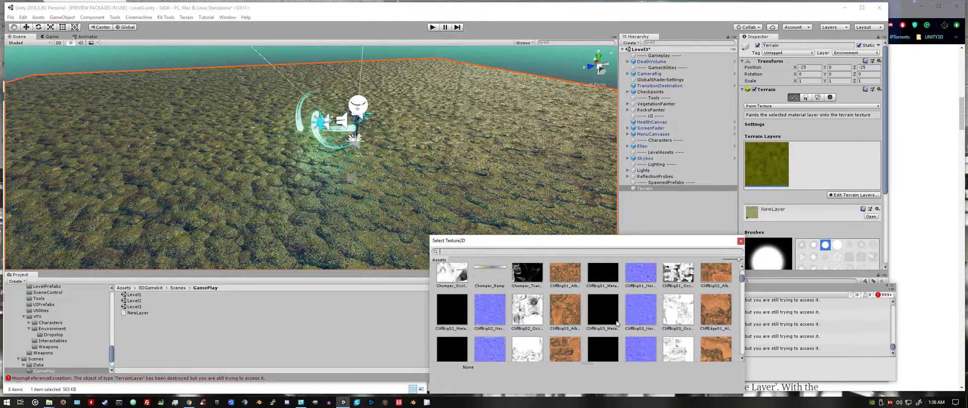
key("alt")
double_click(565, 311)
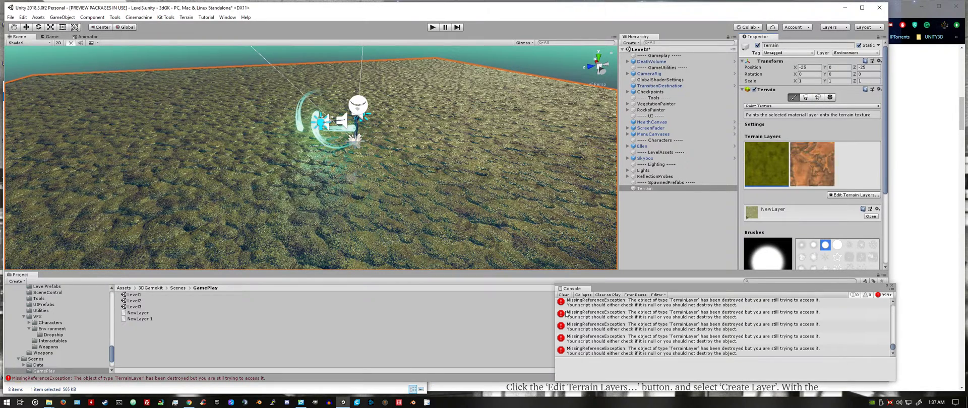
Step: Assign the CliffBig03 normal texture as the cliff layer's normal map and set its normal scale to 1.48
left_click(827, 184)
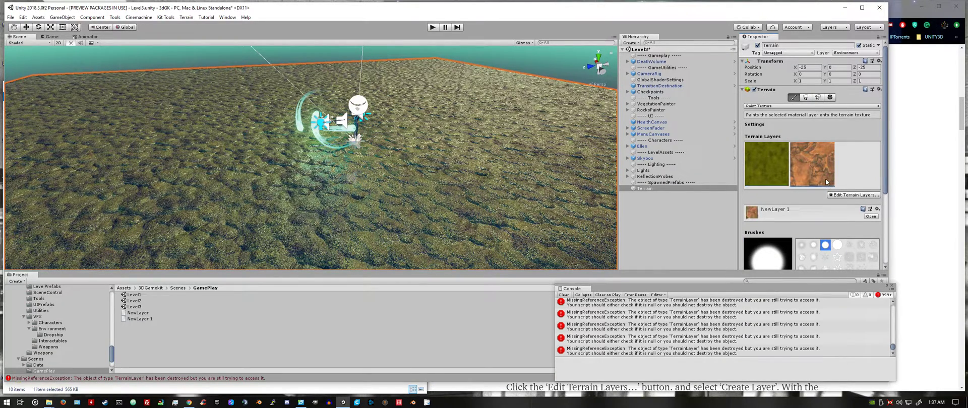
left_click(871, 217)
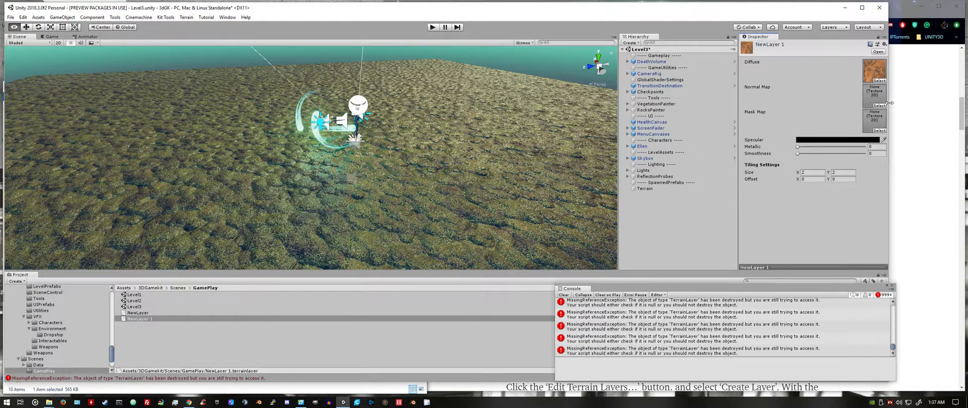
left_click(879, 105)
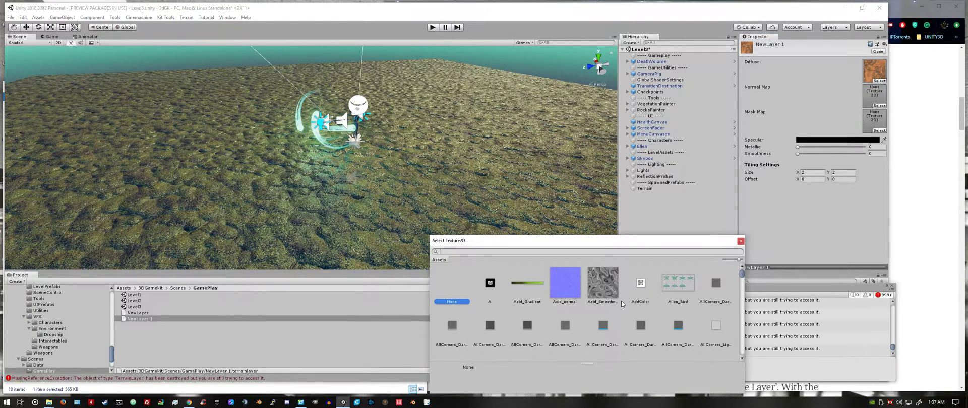
scroll(606, 305, "down", 5)
scroll(594, 306, "down", 3)
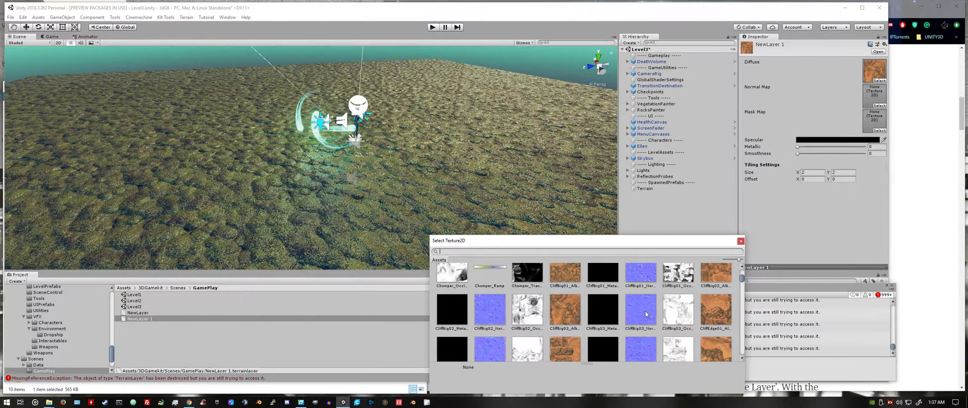
double_click(645, 311)
key("alt")
left_click_drag(795, 112, 800, 112)
key("alt")
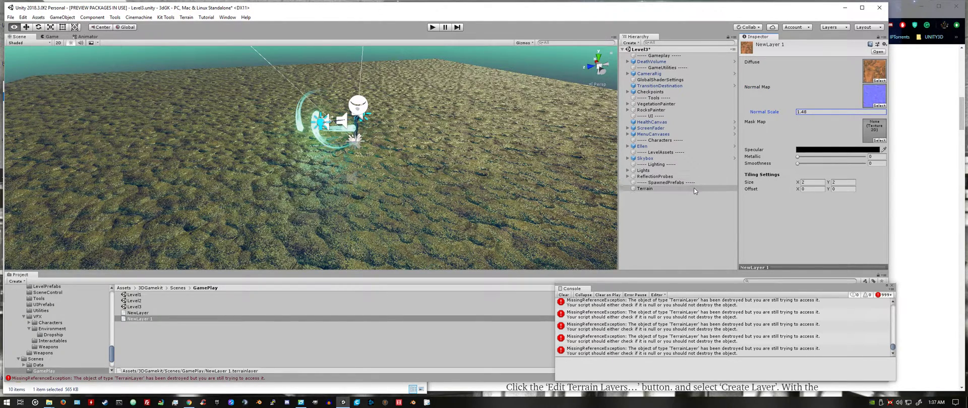
Step: Return to painting the Terrain object with the cliff layer and choose the irregular, cloud-shaped brush
left_click(694, 187)
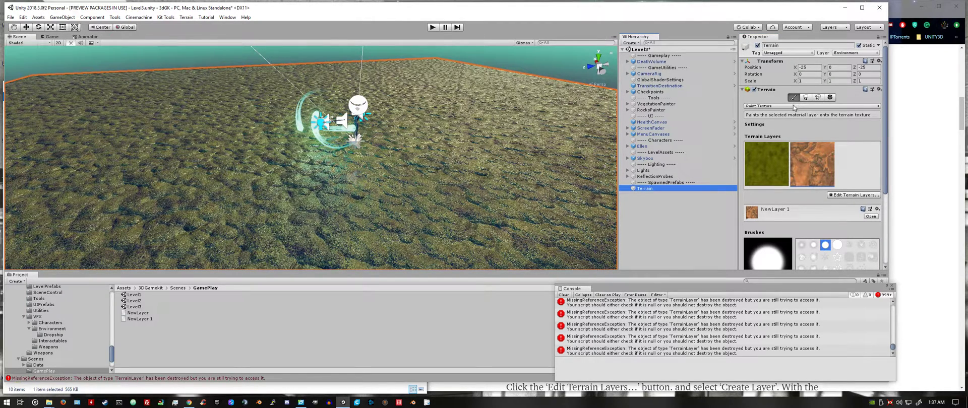
key("alt")
scroll(798, 219, "down", 2)
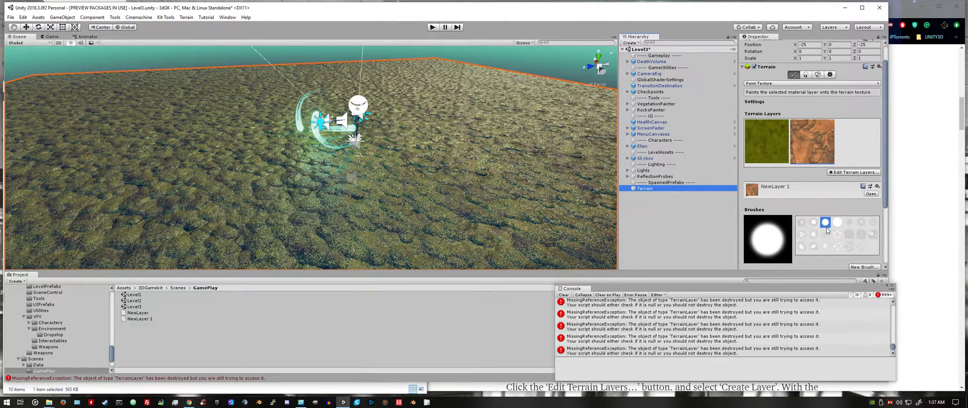
left_click(831, 237)
left_click(825, 234)
left_click(813, 234)
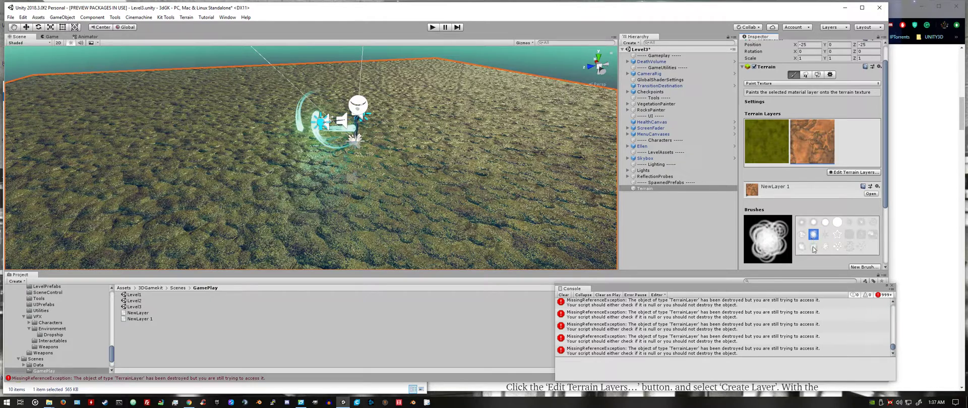
left_click(813, 246)
left_click(803, 246)
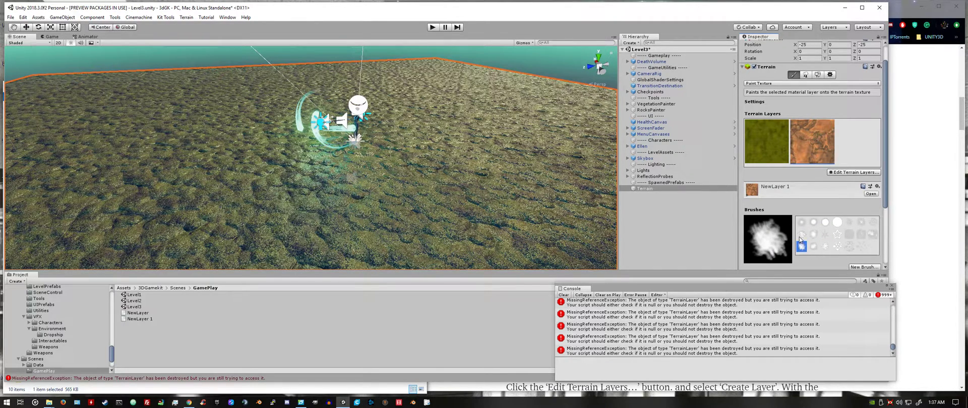
left_click(800, 237)
left_click(802, 246)
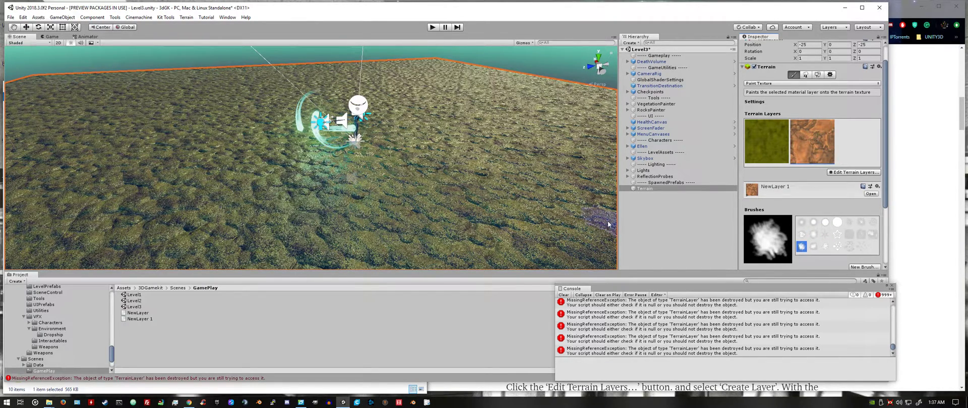
key("alt")
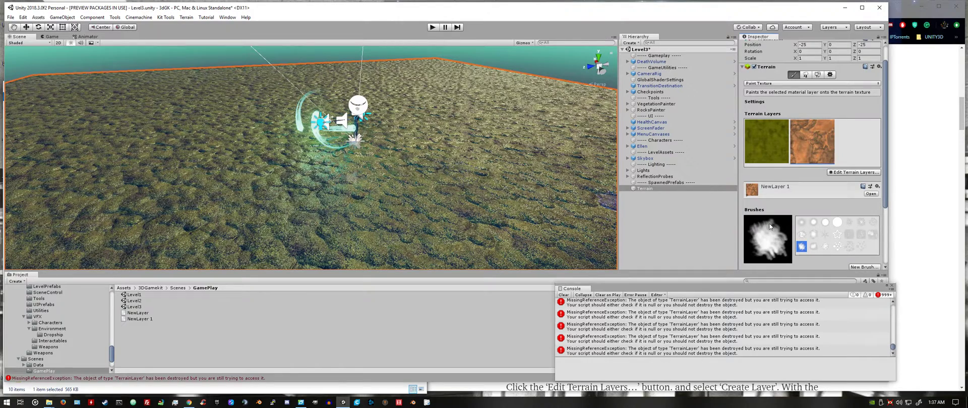
Step: Set the brush size to 13.1 and paint the cliff texture over a large area at one corner of the terrain
scroll(787, 202, "down", 3)
left_click_drag(804, 184, 812, 189)
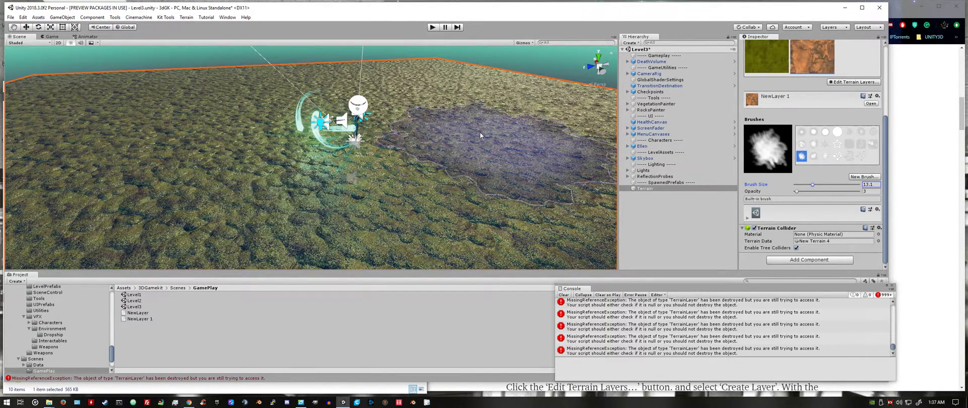
left_click_drag(479, 131, 459, 144)
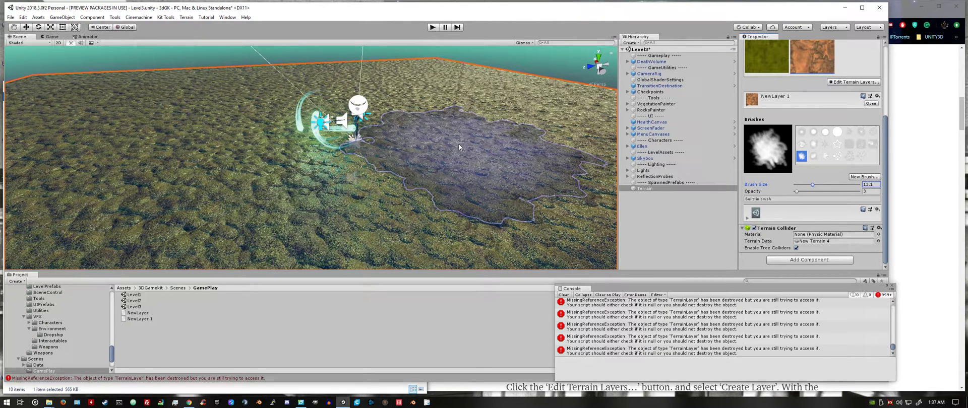
key("alt")
mouse_move(459, 144)
left_mouse_down()
mouse_move(489, 128)
mouse_move(496, 143)
mouse_move(507, 116)
mouse_move(470, 98)
mouse_move(509, 108)
mouse_move(520, 83)
mouse_move(458, 104)
left_mouse_up()
right_click_drag(459, 104, 452, 132)
scroll(452, 132, "down", 4)
left_click_drag(452, 126, 462, 119, "alt")
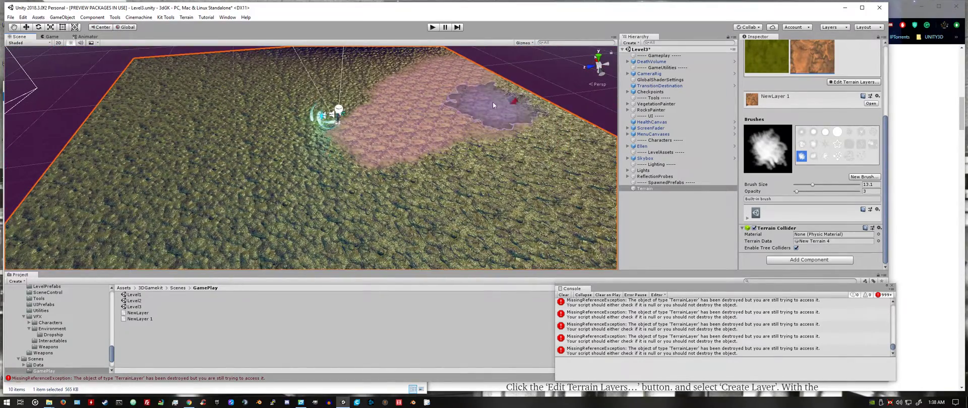
mouse_move(540, 127)
left_mouse_down()
mouse_move(467, 137)
mouse_move(482, 167)
mouse_move(555, 149)
mouse_move(534, 105)
mouse_move(450, 56)
mouse_move(378, 95)
left_mouse_up()
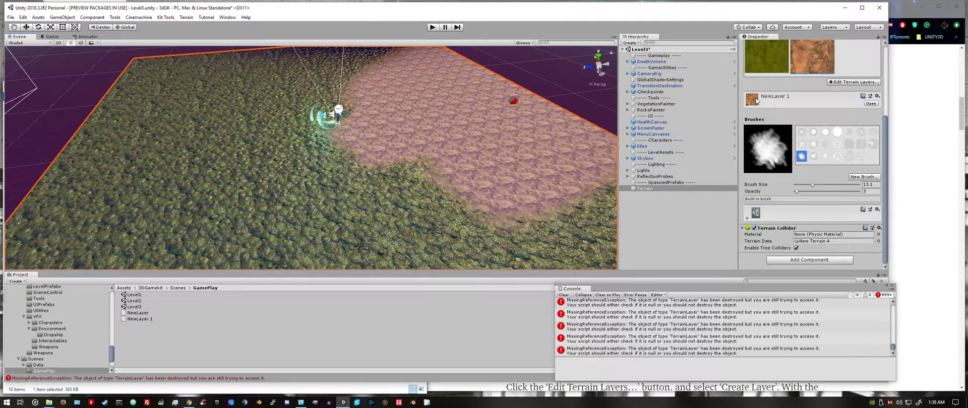
key("alt")
Step: Set the cliff layer's tiling size to X 5.13 and Y 4.52, and its normal scale to 4.73
left_click(870, 104)
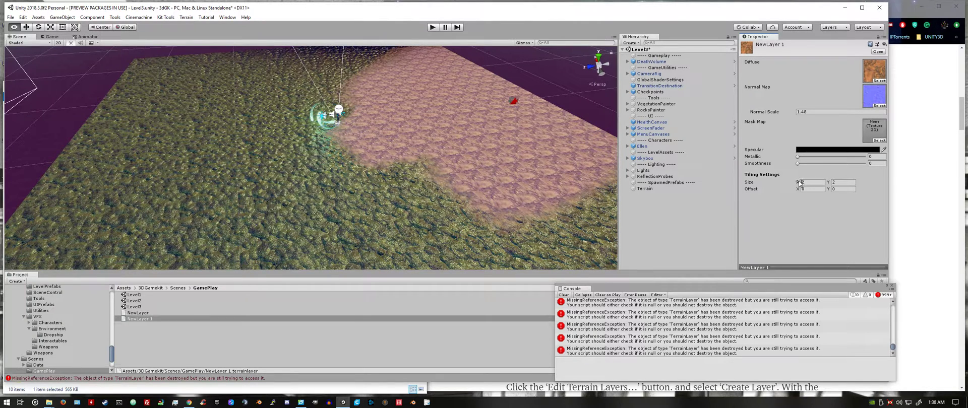
left_click_drag(799, 183, 857, 189)
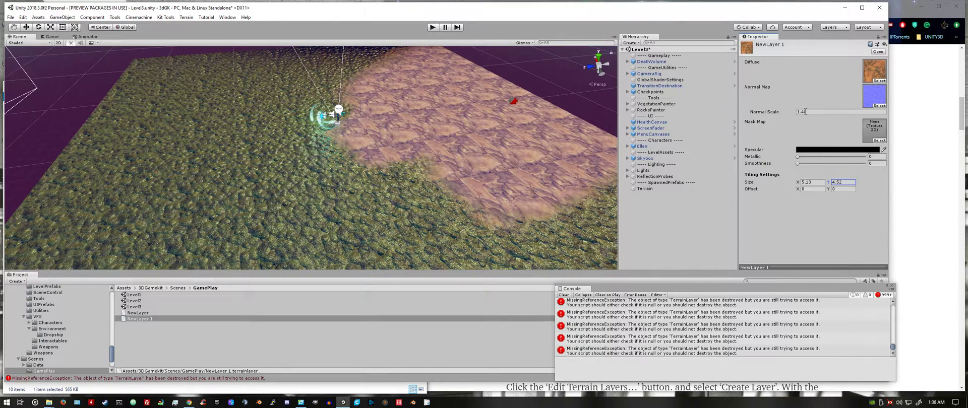
left_click_drag(797, 107, 822, 115)
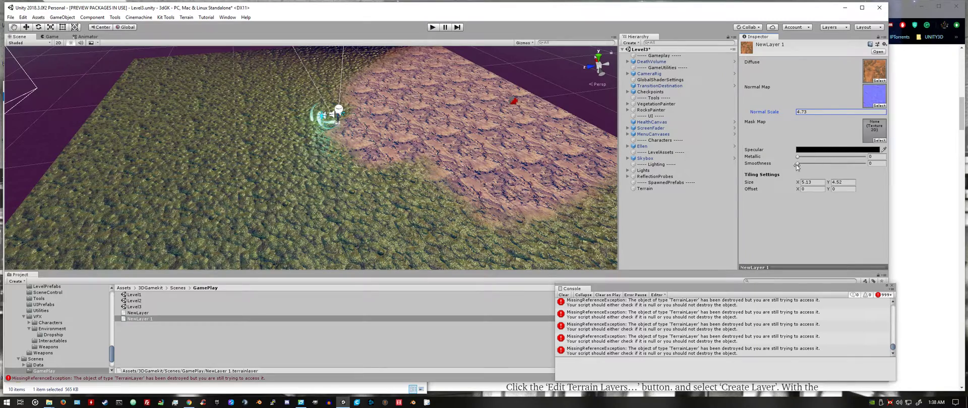
scroll(515, 131, "up", 4)
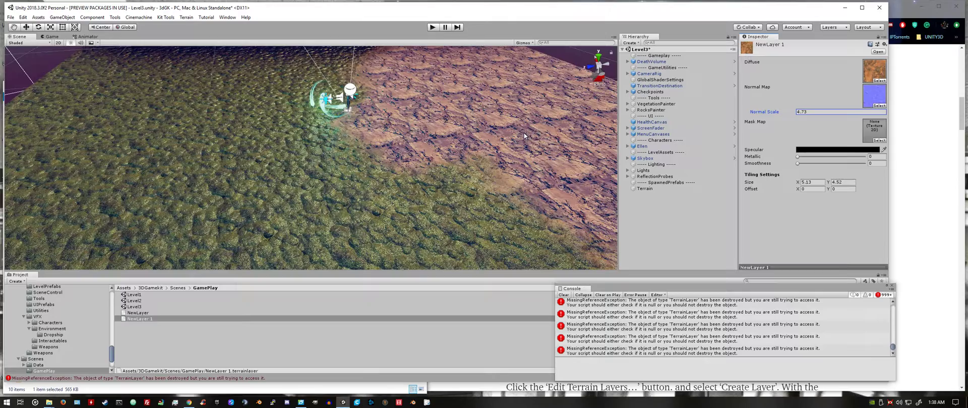
scroll(524, 132, "down", 4)
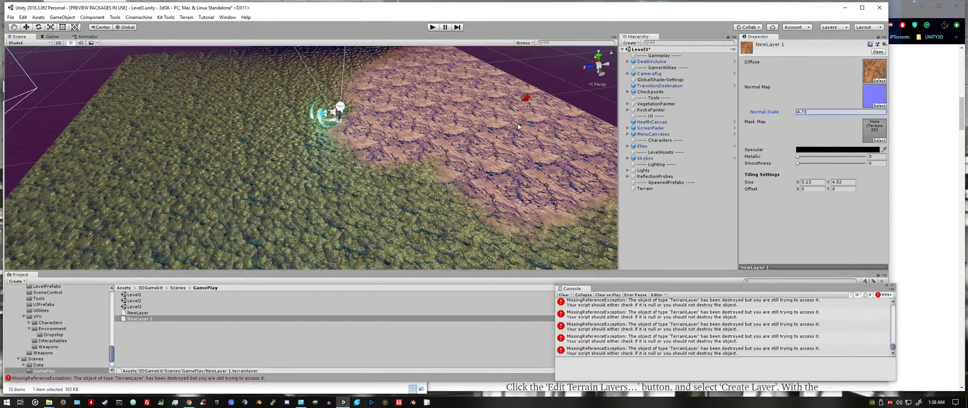
key("alt")
Step: Switch the Terrain object to Raise or Lower Terrain and choose the soft round brush
left_click(646, 188)
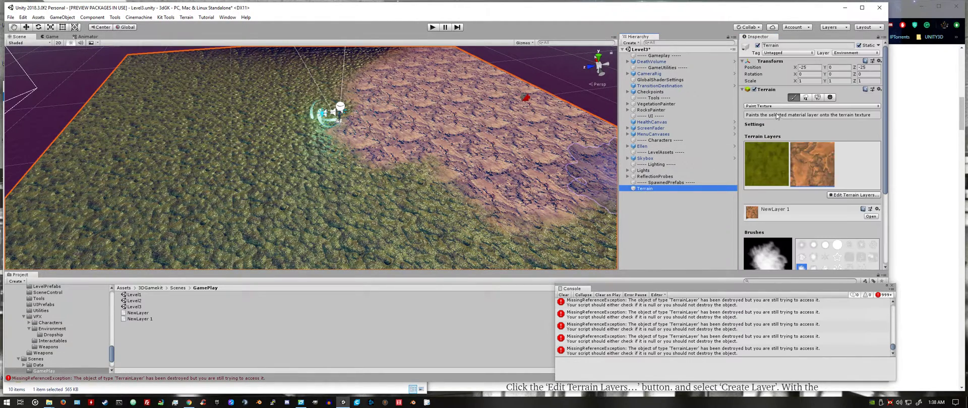
key("alt")
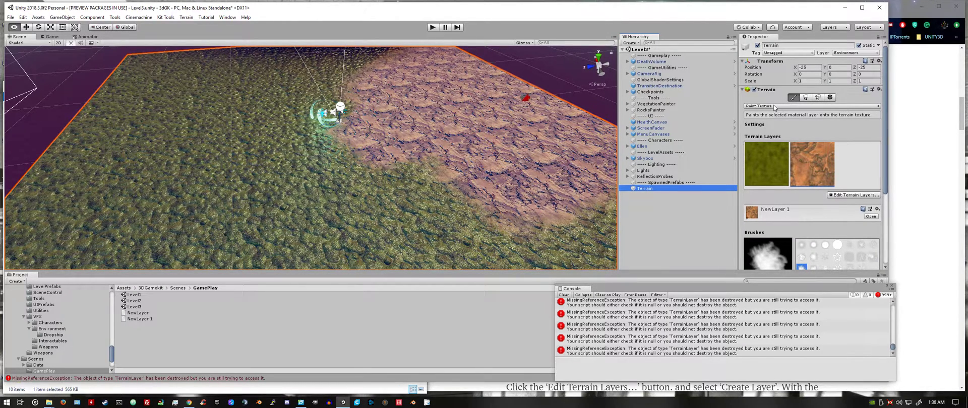
left_click(775, 106)
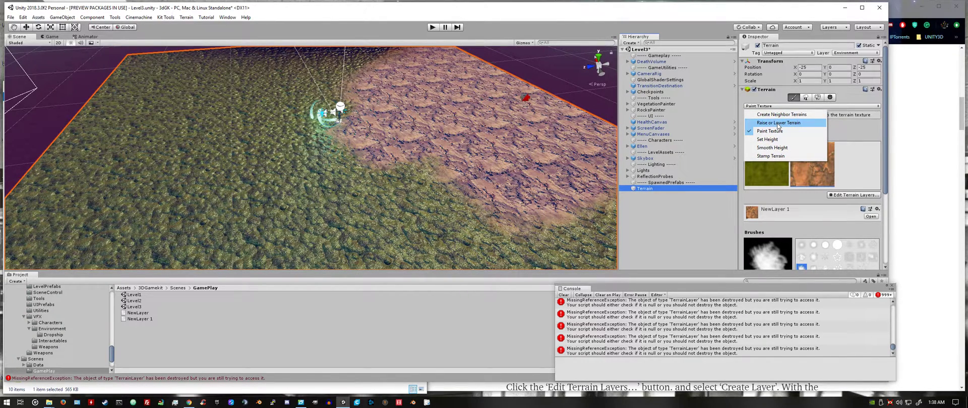
key("Escape")
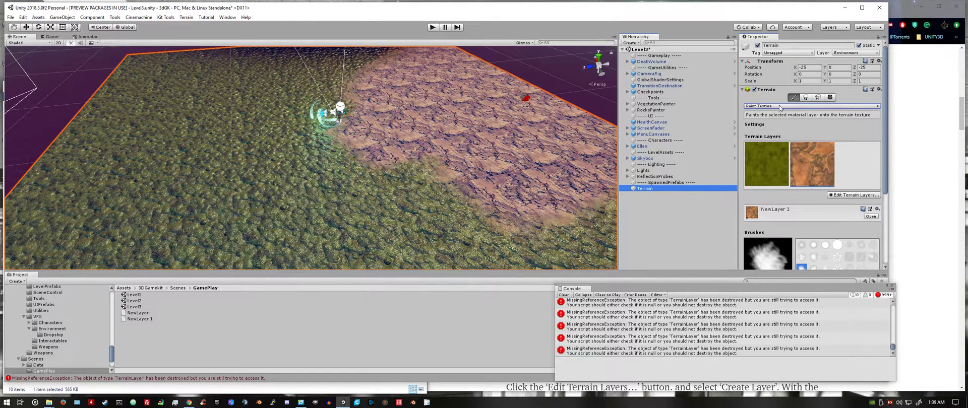
left_click(780, 106)
left_click(779, 123)
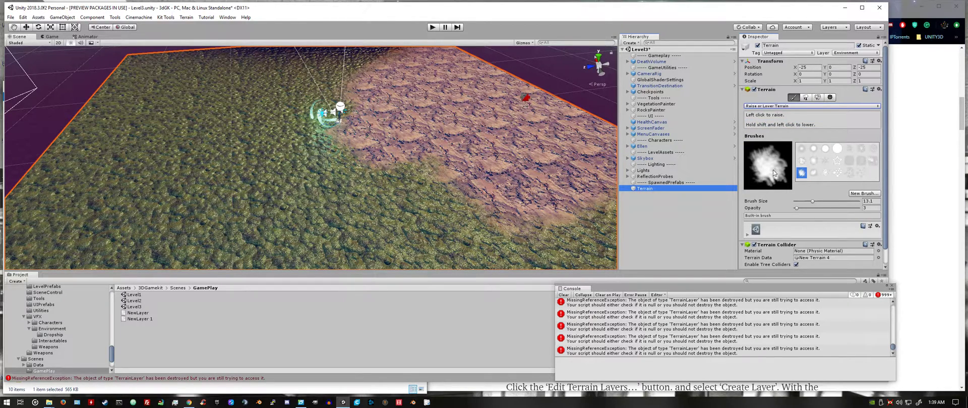
key("alt")
left_click(824, 148)
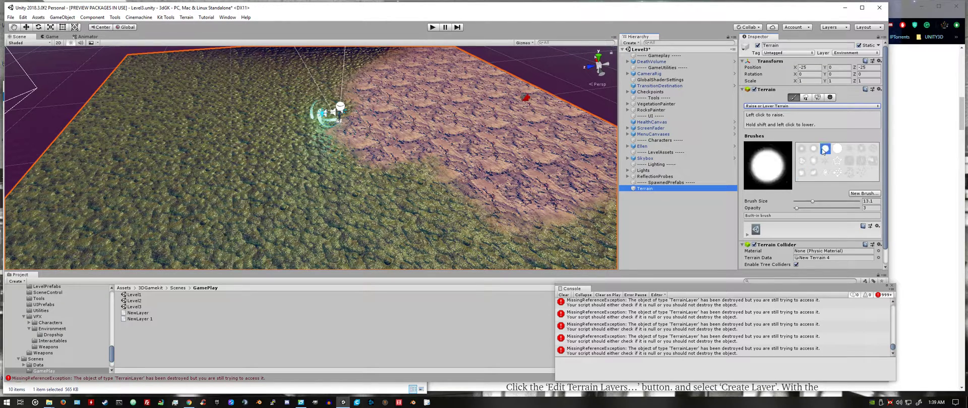
left_click(814, 148)
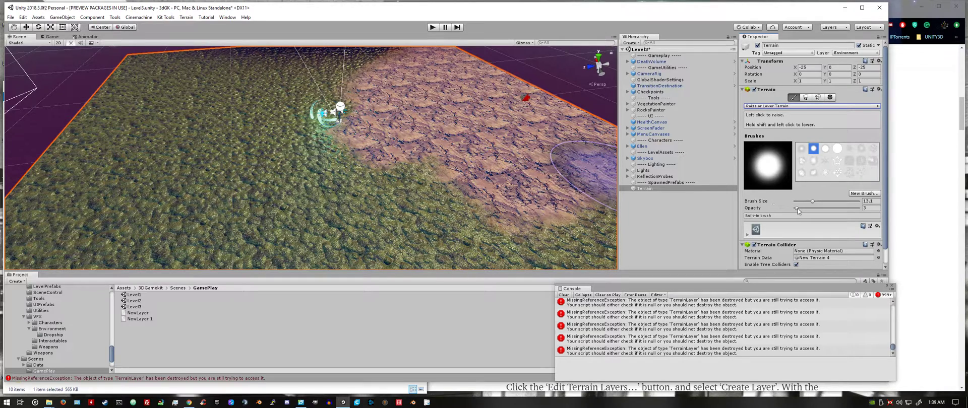
key("alt")
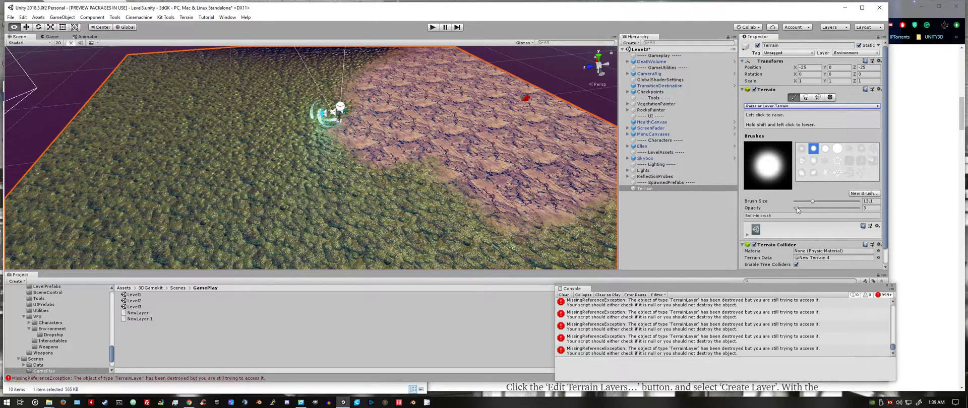
Step: Raise a group of rocky mountain peaks across the cliff-painted corner of the terrain
mouse_move(490, 151)
left_mouse_down()
mouse_move(442, 131)
mouse_move(405, 88)
mouse_move(436, 71)
mouse_move(486, 66)
mouse_move(505, 97)
mouse_move(534, 111)
mouse_move(469, 126)
mouse_move(484, 91)
mouse_move(411, 91)
mouse_move(517, 161)
mouse_move(564, 139)
mouse_move(524, 175)
left_mouse_up()
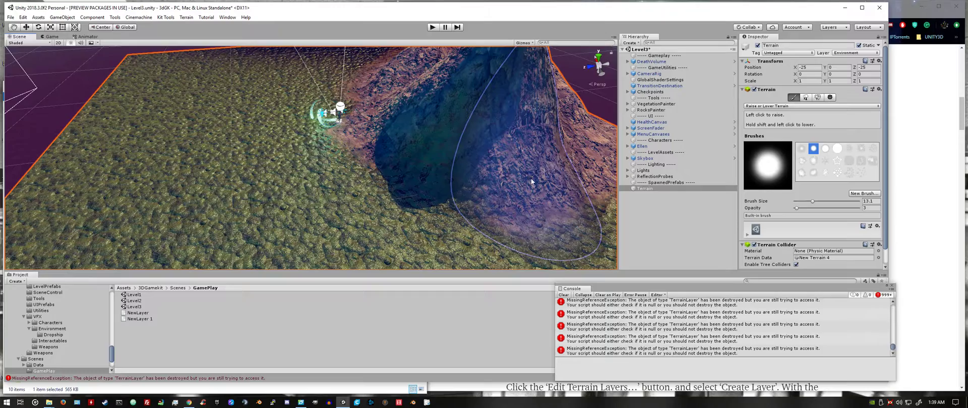
middle_click_drag(525, 174, 376, 177)
left_click_drag(422, 168, 315, 177, "alt")
mouse_move(418, 180)
middle_mouse_down()
mouse_move(314, 149)
mouse_move(247, 152)
middle_mouse_up()
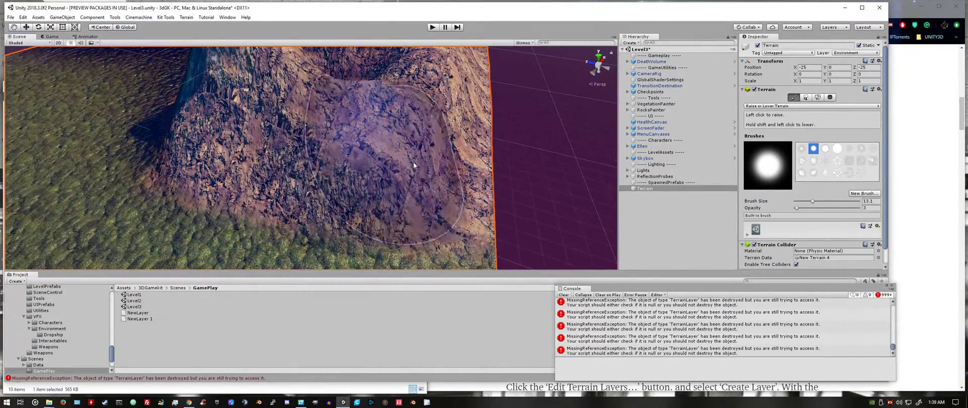
scroll(394, 151, "down", 3)
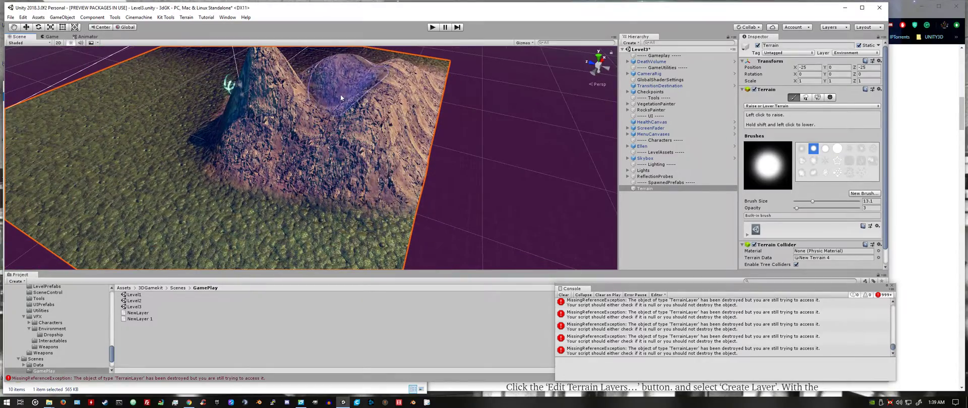
scroll(328, 130, "down", 5)
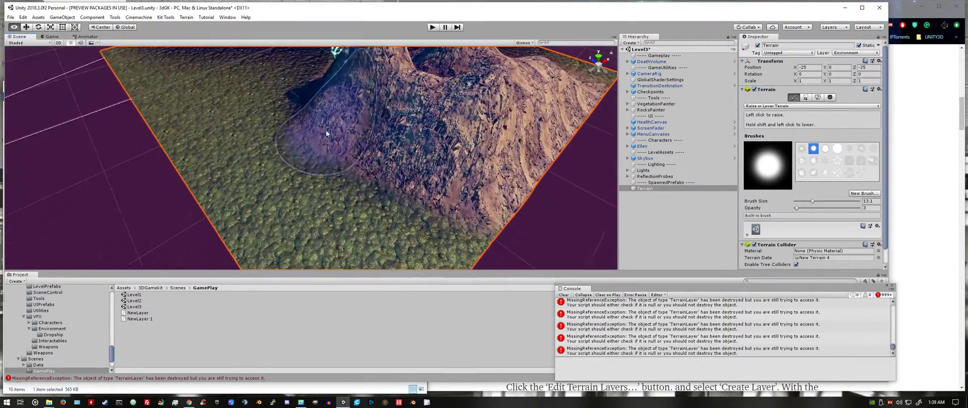
middle_click_drag(382, 123, 301, 218)
left_click_drag(301, 217, 298, 196)
left_click_drag(364, 189, 419, 180)
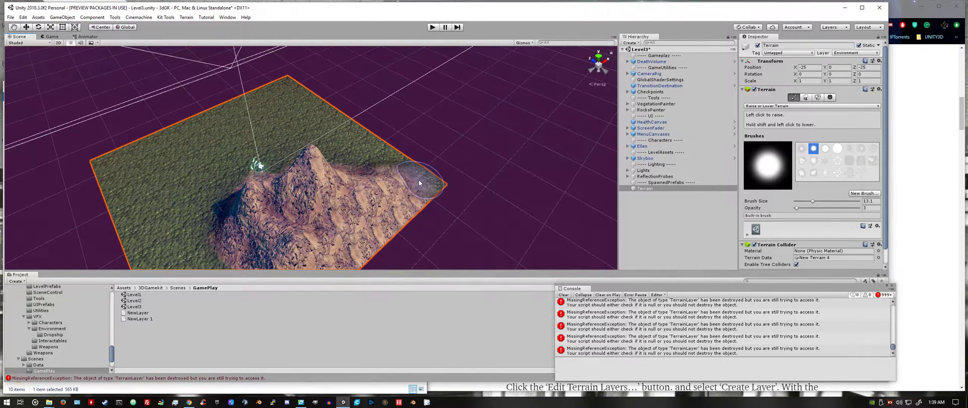
mouse_move(323, 179)
left_mouse_down()
mouse_move(259, 247)
mouse_move(328, 227)
left_mouse_up()
mouse_move(397, 215)
left_mouse_down()
mouse_move(364, 204)
mouse_move(356, 189)
mouse_move(384, 187)
left_mouse_up()
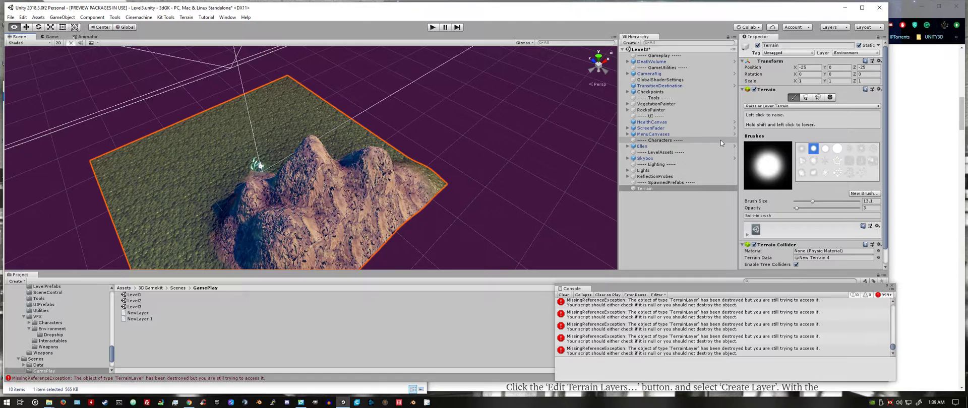
Step: Use Set Height with a height of 2.2 to level the mountain peak nearest the terrain's corner
left_click(760, 106)
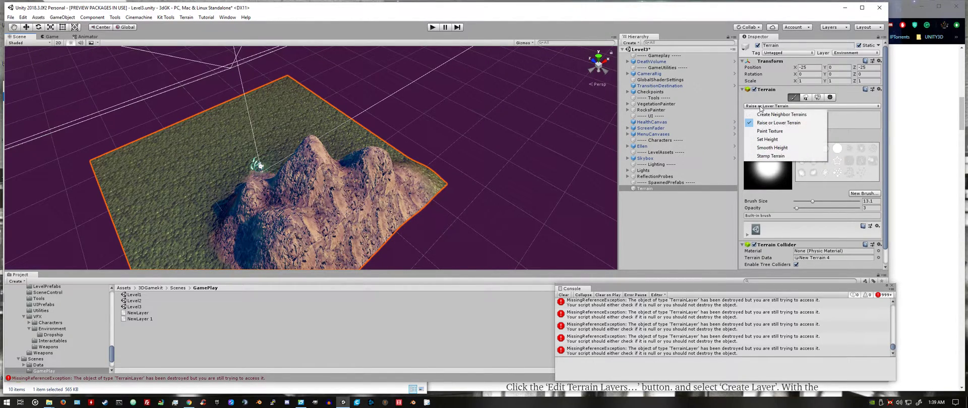
left_click(771, 140)
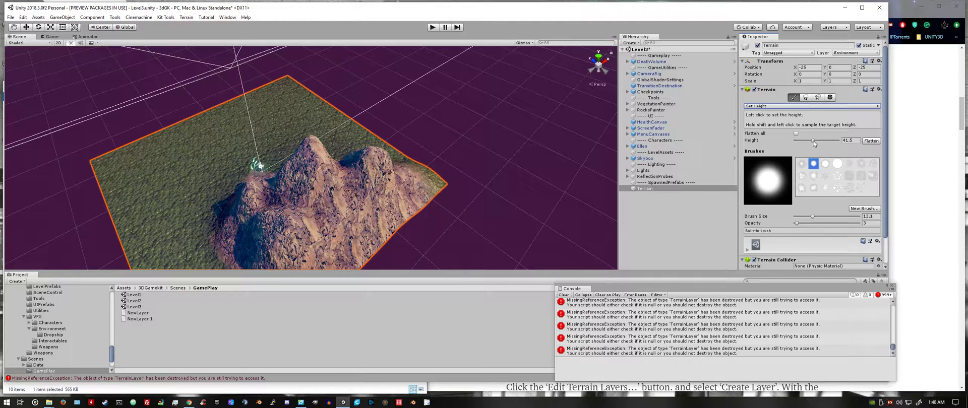
left_click_drag(813, 141, 810, 142)
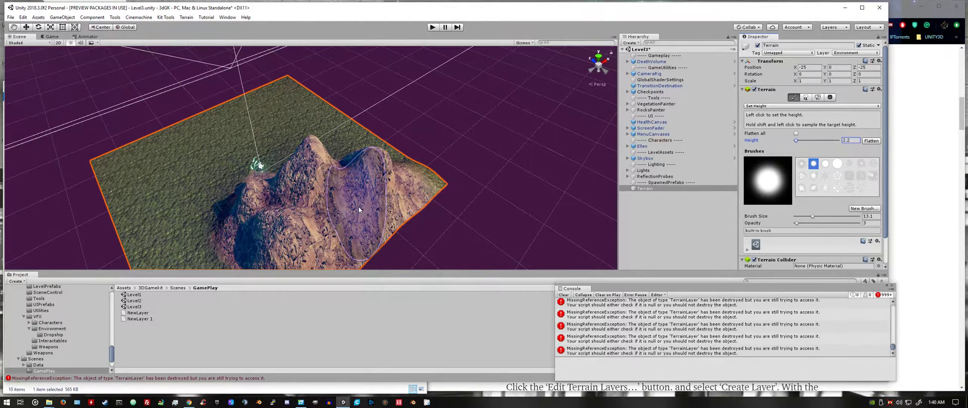
mouse_move(343, 208)
left_mouse_down()
mouse_move(299, 215)
mouse_move(391, 187)
mouse_move(337, 192)
mouse_move(365, 186)
mouse_move(352, 177)
mouse_move(416, 176)
mouse_move(386, 175)
mouse_move(363, 197)
mouse_move(386, 168)
left_mouse_up()
right_click_drag(403, 179, 302, 194)
mouse_move(417, 216)
left_mouse_down("alt")
mouse_move(337, 200)
mouse_move(353, 191)
mouse_move(336, 190)
mouse_move(335, 199)
left_mouse_up("alt")
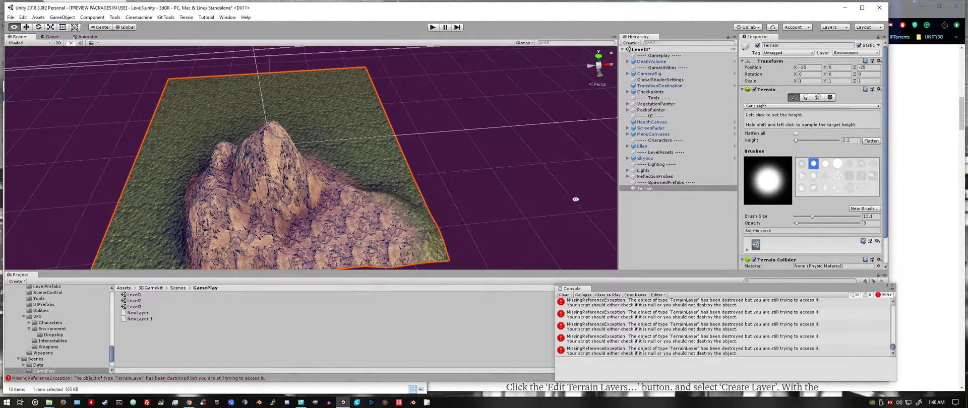
Step: Level the tall main peak using a height of 4.8, and shape a raised plateau beside it using a height of 13.6
left_click(797, 141)
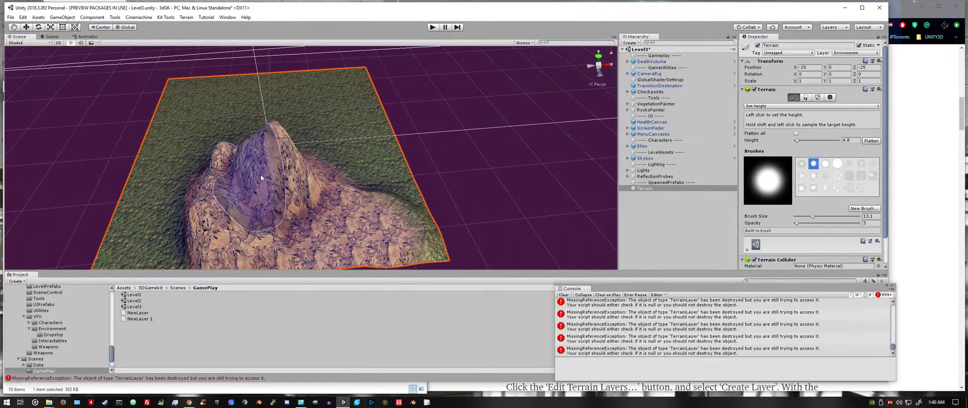
mouse_move(263, 173)
left_mouse_down()
mouse_move(294, 160)
mouse_move(271, 162)
mouse_move(289, 165)
mouse_move(242, 196)
mouse_move(246, 226)
mouse_move(310, 194)
left_mouse_up()
left_click_drag(797, 140, 800, 140)
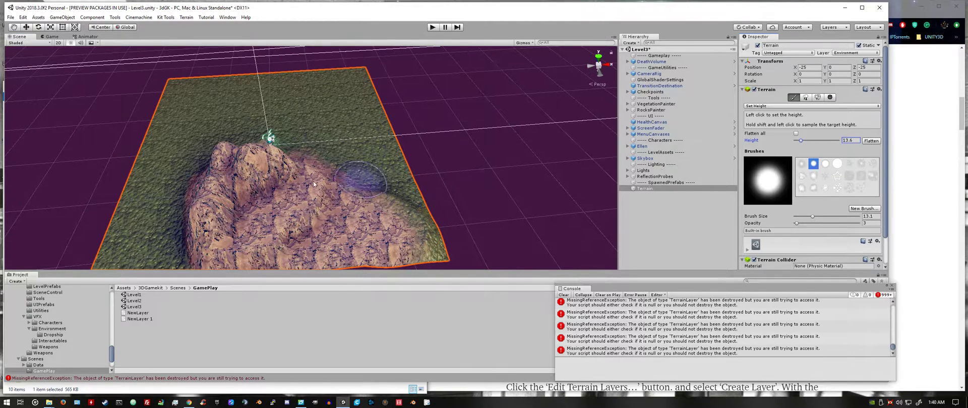
mouse_move(230, 173)
left_mouse_down()
mouse_move(253, 164)
mouse_move(236, 157)
mouse_move(195, 205)
mouse_move(219, 171)
mouse_move(247, 163)
mouse_move(211, 173)
mouse_move(198, 217)
mouse_move(201, 180)
mouse_move(205, 215)
mouse_move(351, 214)
left_mouse_up()
key("alt")
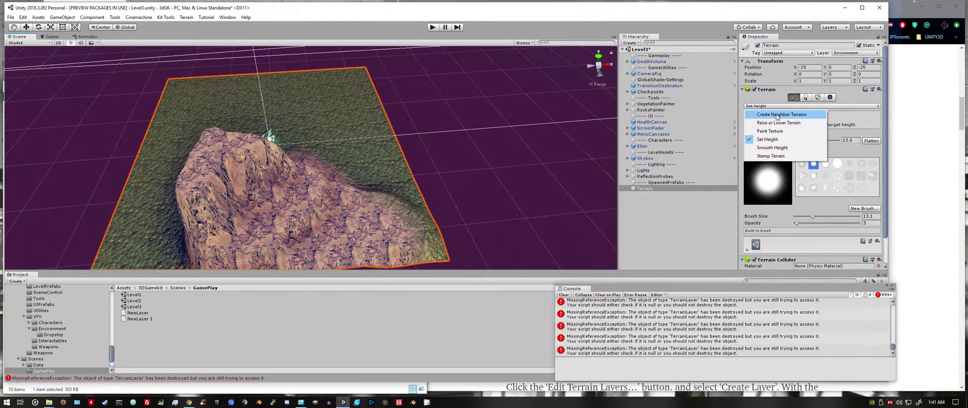
Step: Use Raise or Lower Terrain with brush size 6.1 to dig an elongated basin into the flattened cliff area
left_click(777, 123)
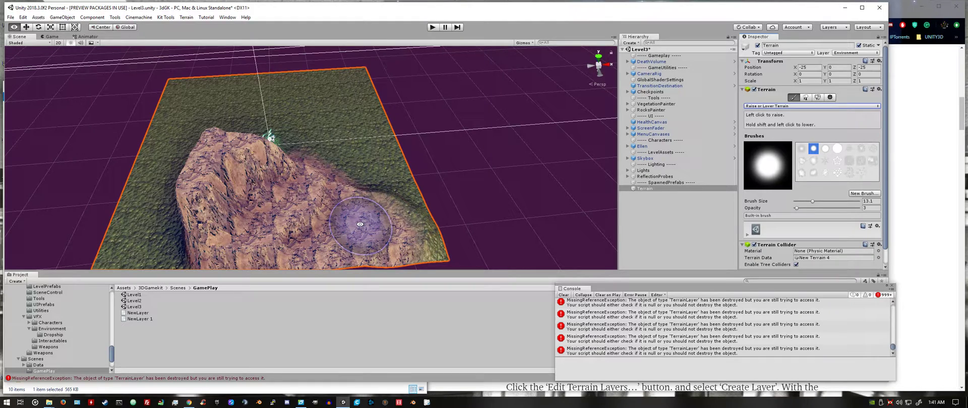
left_click(804, 202)
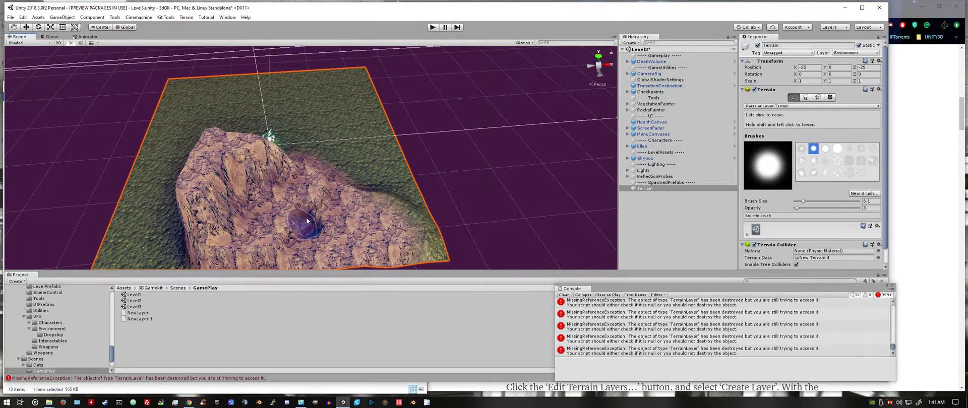
left_click(305, 221, "shift")
left_click(303, 228, "shift")
left_click_drag(304, 230, 318, 220, "shift")
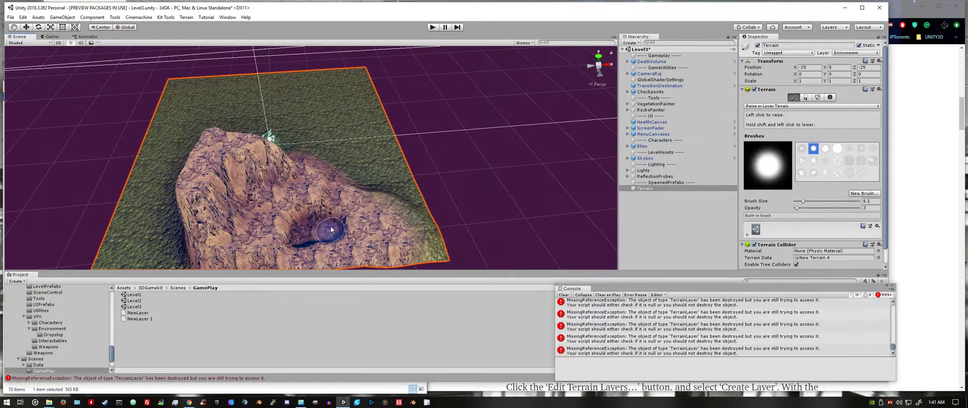
mouse_move(341, 219)
left_mouse_down("shift")
mouse_move(340, 231)
mouse_move(321, 230)
mouse_move(369, 221)
mouse_move(337, 225)
mouse_move(313, 212)
mouse_move(283, 218)
mouse_move(362, 232)
left_mouse_up("shift")
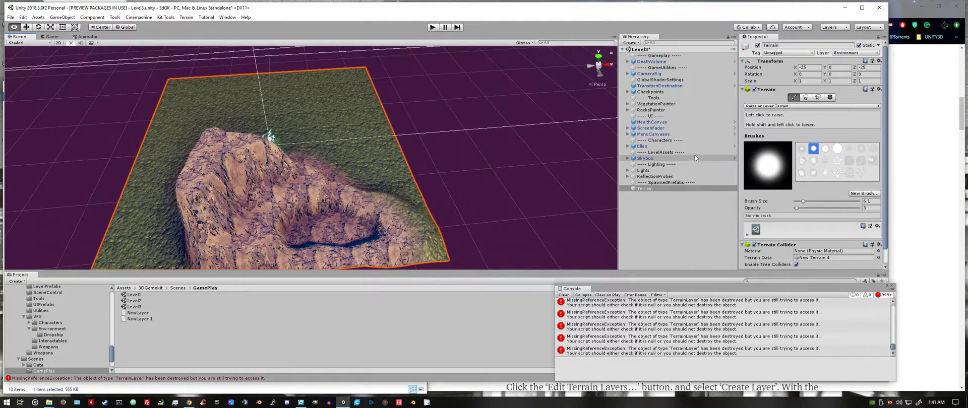
Step: Switch the terrain to Paint Texture and create a new terrain layer from the SmallStones diffuse texture
left_click(756, 107)
left_click(762, 131)
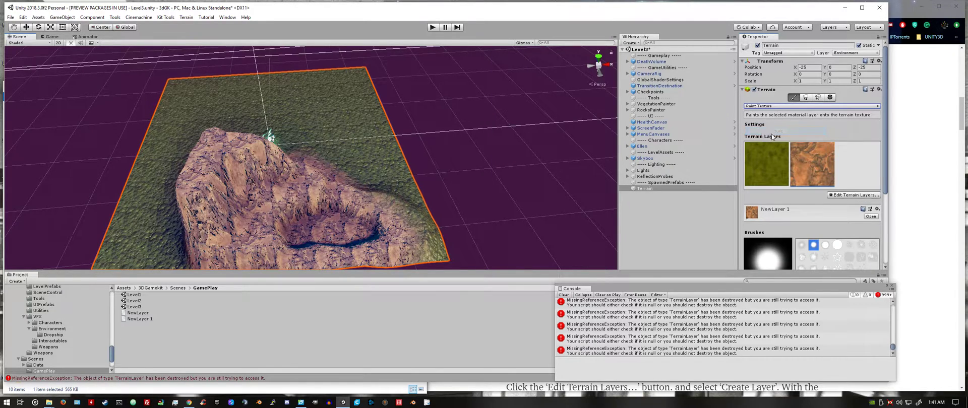
left_click(840, 197)
left_click(843, 200)
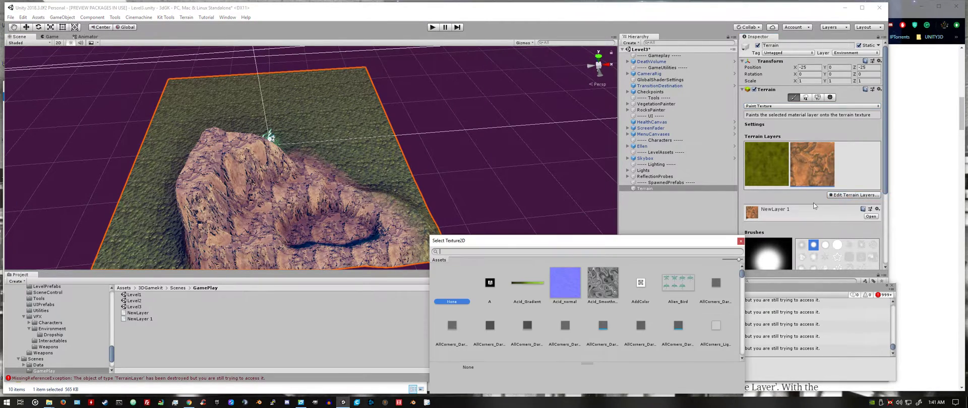
scroll(564, 275, "down", 5)
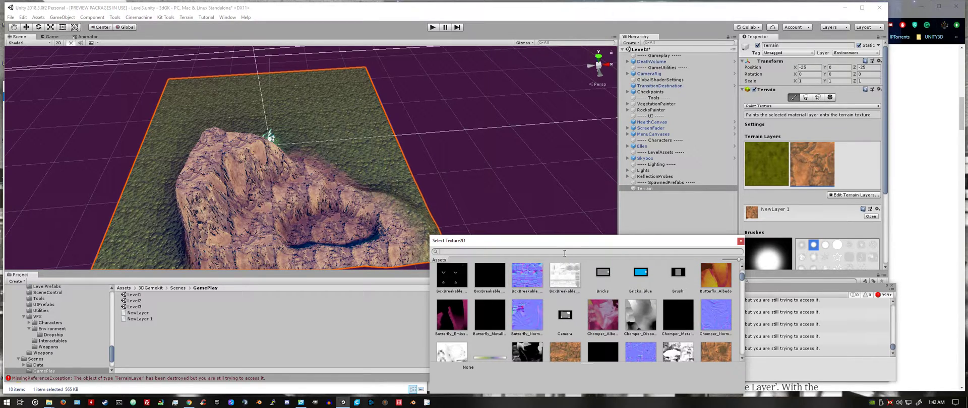
key("alt")
type("small s")
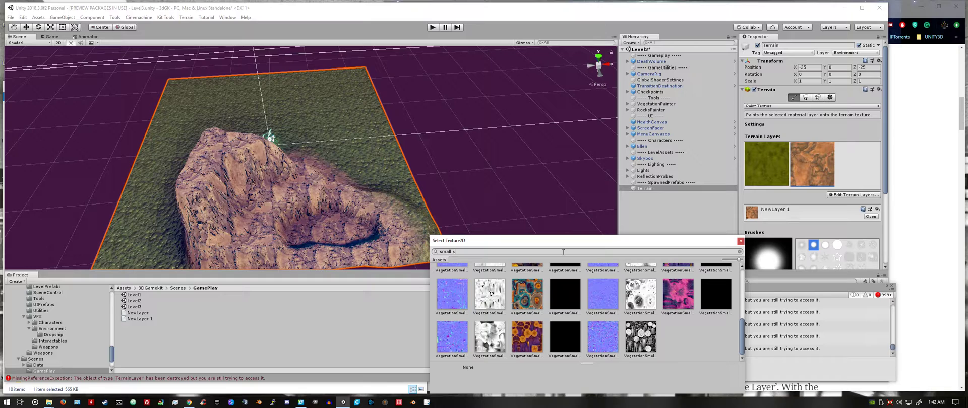
type("t")
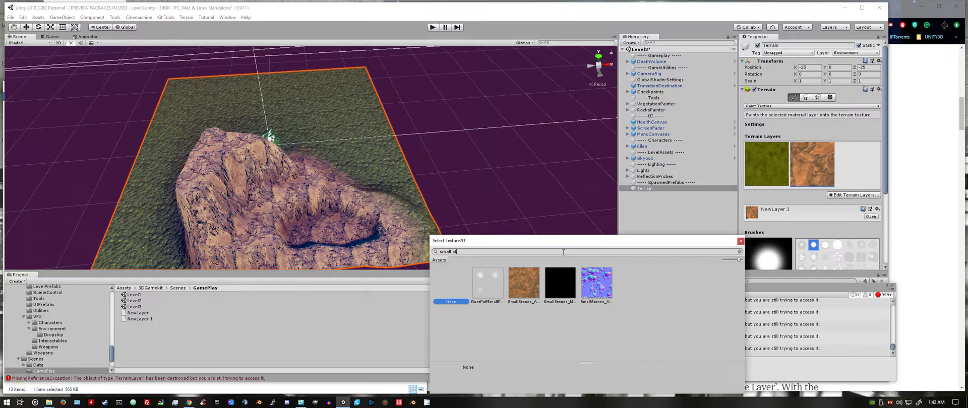
double_click(520, 295)
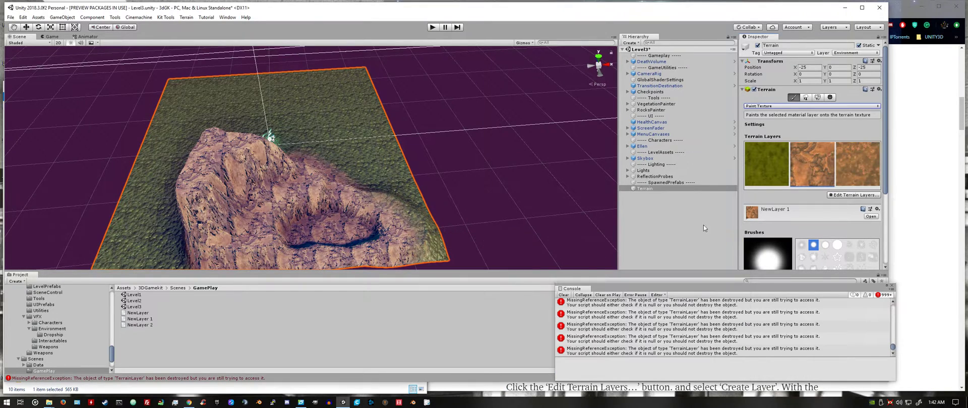
Step: Assign the SmallStones normal map to the new stone layer and set its normal scale to 0.91
left_click(846, 182)
key("alt")
left_click(871, 217)
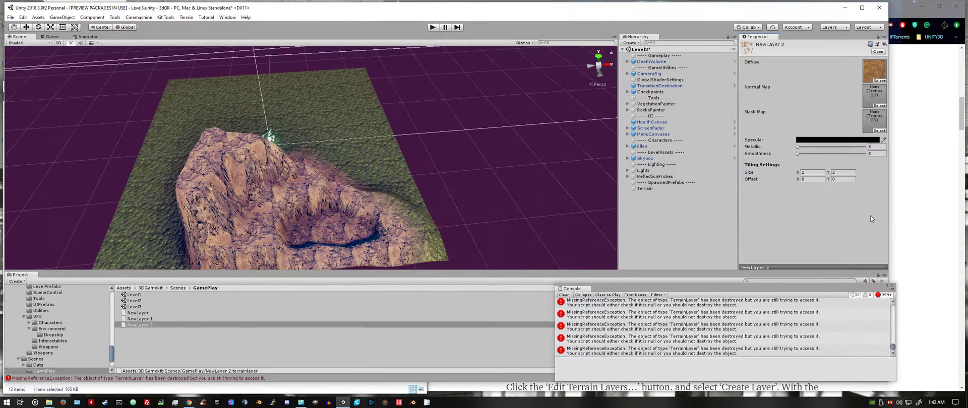
left_click(882, 106)
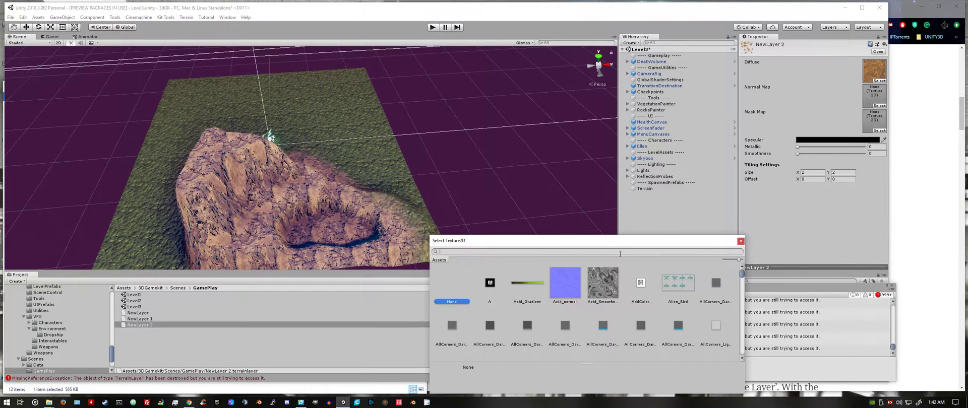
type("small s")
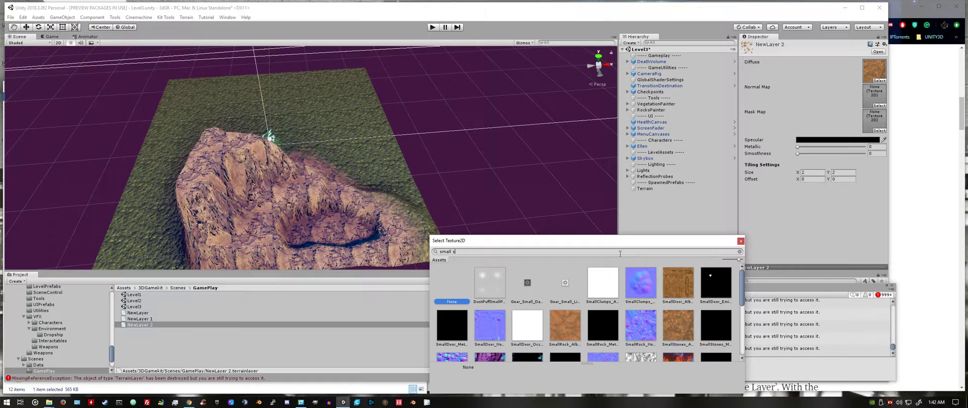
type("t")
double_click(601, 290)
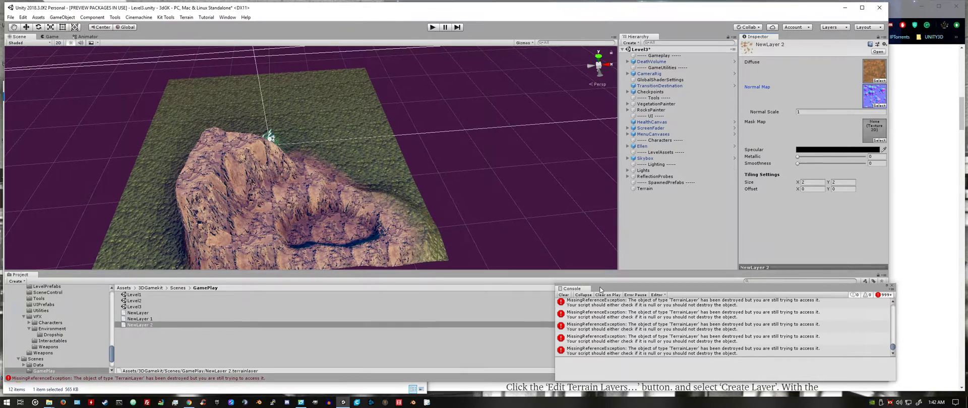
left_click_drag(795, 111, 791, 110)
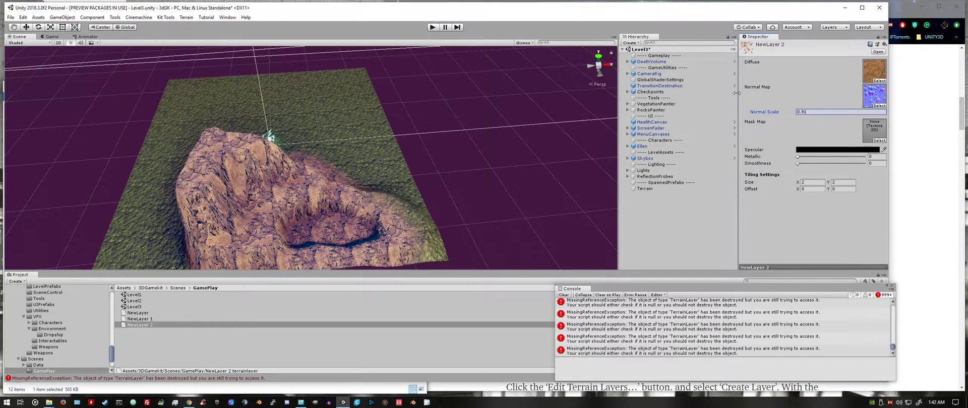
Step: Paint the small stones layer over the mountain tops and ledges and along a curved path through the moss, using the soft round brush at size 4.4
key("alt")
left_click(670, 189)
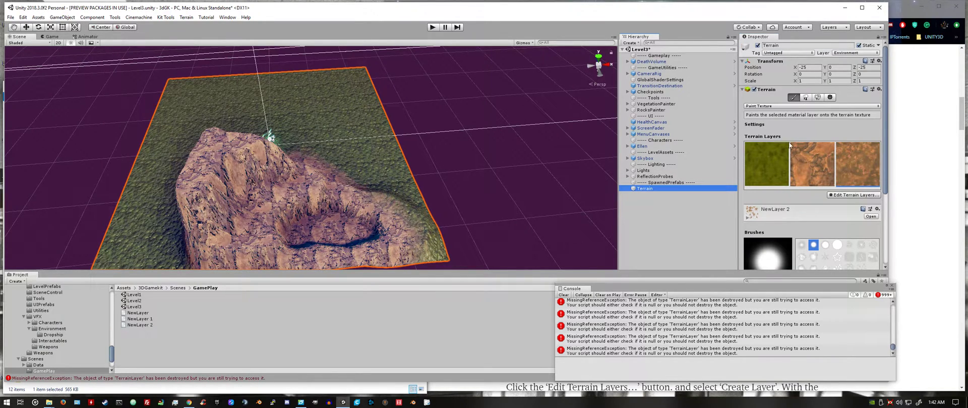
left_click(803, 257)
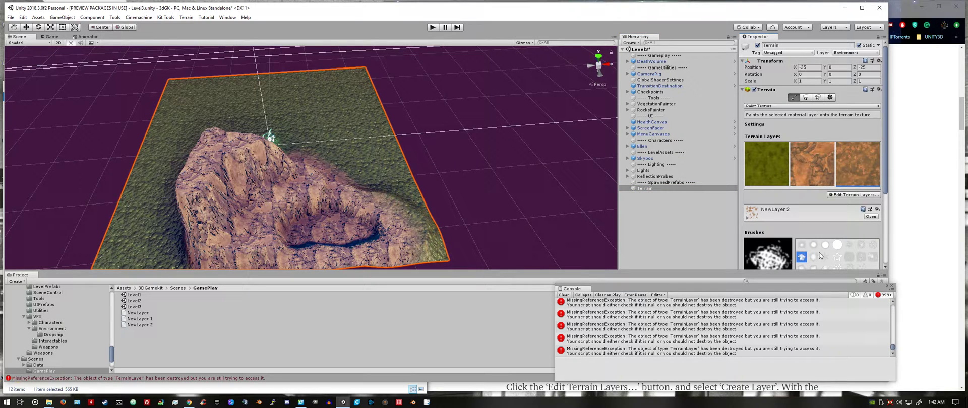
left_click(813, 255)
left_click(814, 246)
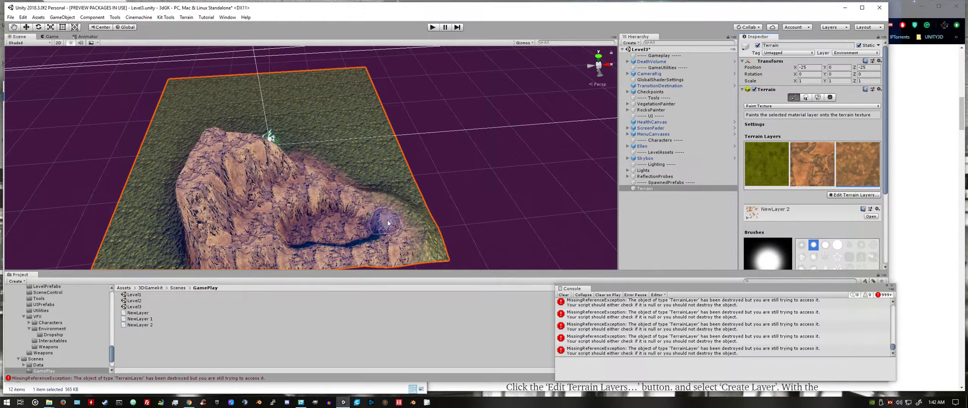
scroll(394, 220, "up", 2)
scroll(394, 221, "up", 3)
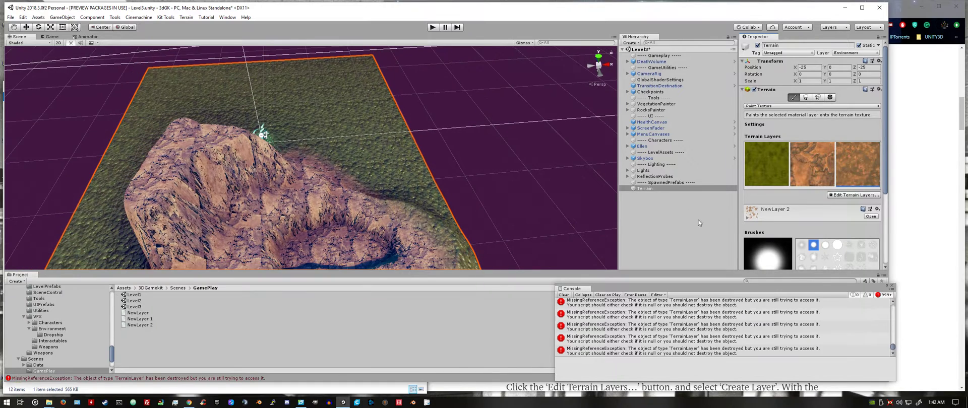
scroll(769, 215, "down", 2)
scroll(768, 214, "down", 2)
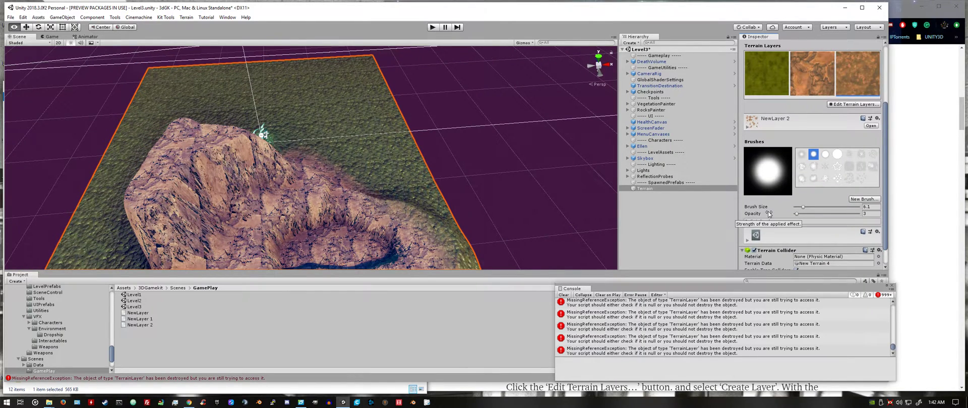
left_click(803, 208)
left_click_drag(803, 208, 801, 208)
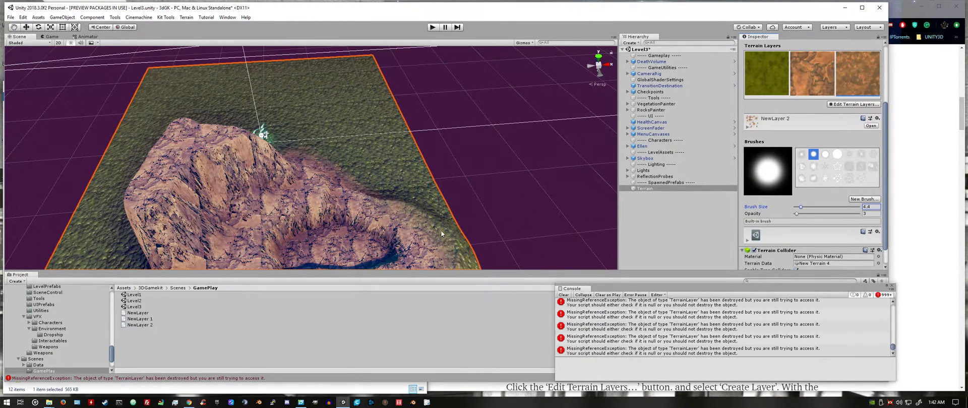
left_click(215, 135)
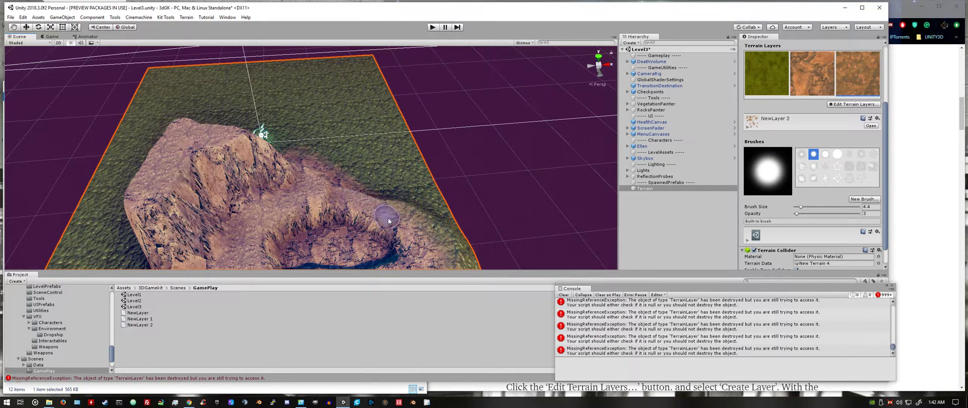
mouse_move(411, 233)
left_mouse_down()
mouse_move(423, 247)
mouse_move(411, 212)
mouse_move(434, 241)
mouse_move(451, 238)
mouse_move(399, 168)
mouse_move(347, 143)
mouse_move(283, 132)
mouse_move(323, 136)
left_mouse_up()
left_click_drag(390, 154, 433, 204)
Step: Set the small stones layer's normal scale to 1.3 and its metallic value to 0.334
scroll(373, 254, "up", 6)
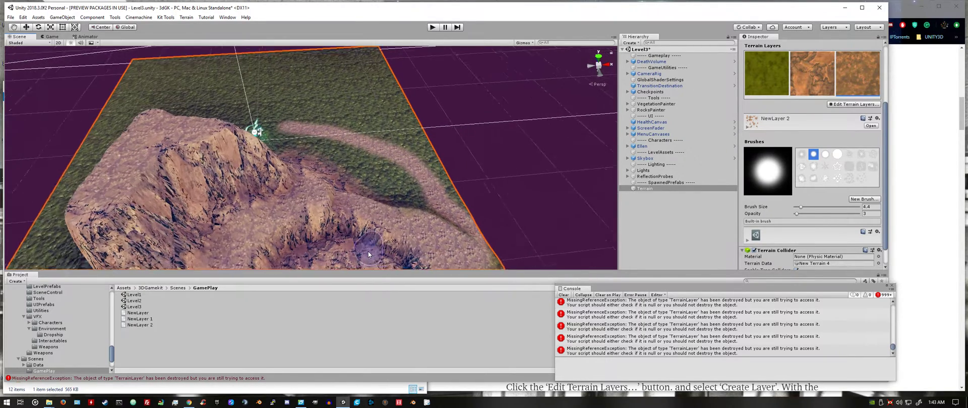
middle_click_drag(372, 256, 364, 255)
scroll(363, 255, "up", 4)
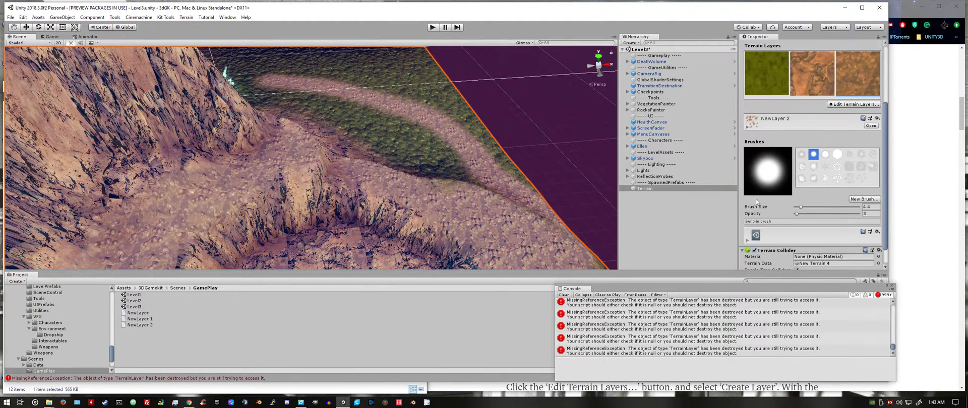
key("alt")
left_click(870, 127)
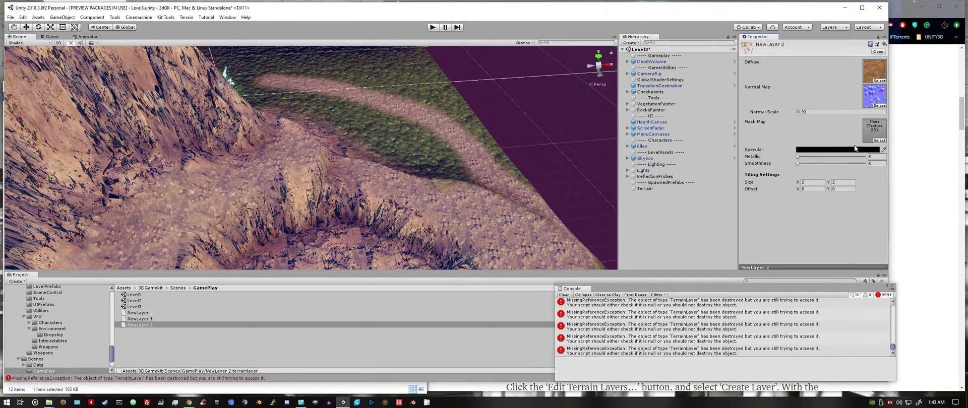
left_click(802, 112)
type("1.76")
left_click_drag(808, 112, 804, 113)
left_click_drag(797, 156, 820, 157)
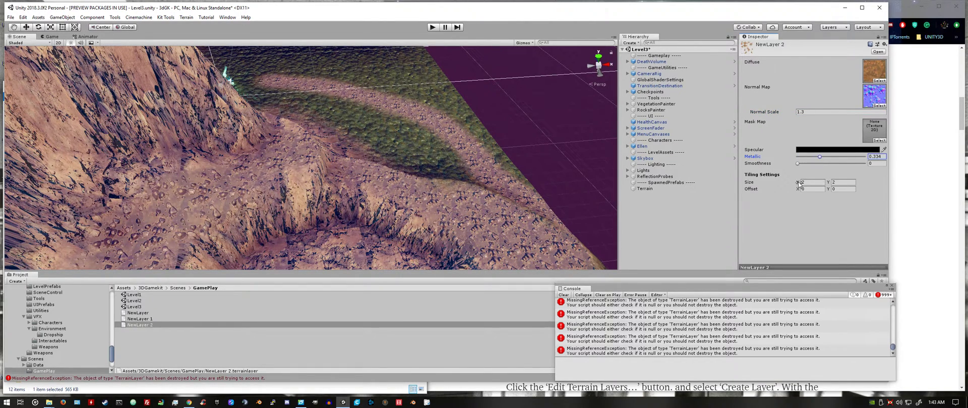
Step: Set the small stones layer's tiling size to 3 in both X and Y
left_click_drag(800, 184, 801, 185)
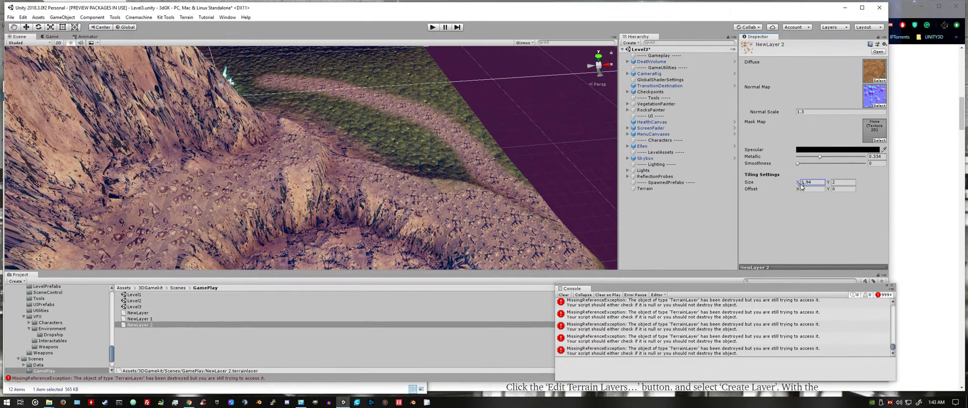
left_click(816, 181)
type("3")
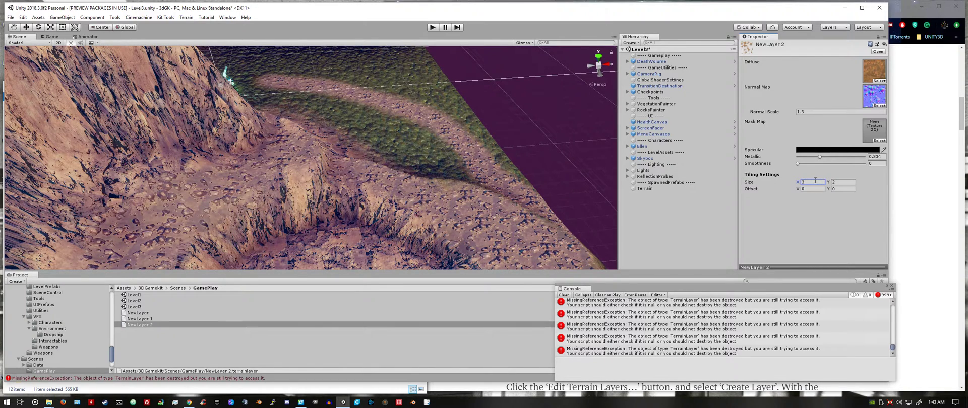
left_click(834, 182)
type("3")
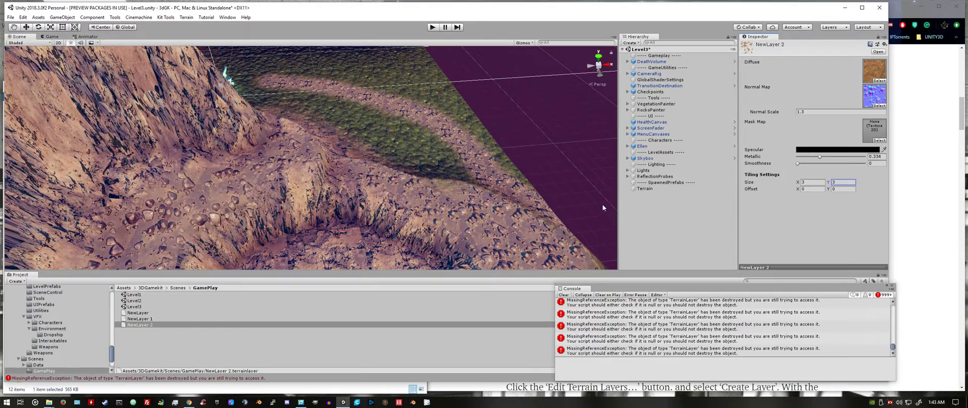
Step: Play-test the level by running and jumping the character over the mountain and stone path, and quit the play session
middle_click_drag(599, 205, 481, 192)
scroll(394, 180, "down", 5)
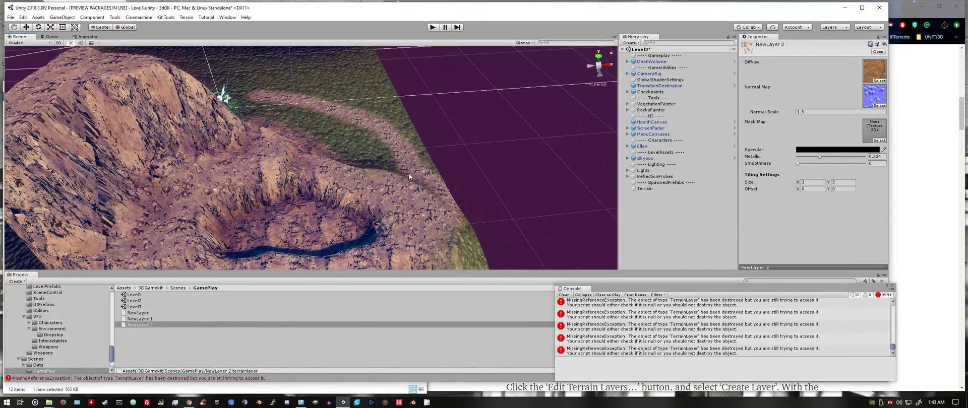
left_click_drag(525, 177, 333, 165, "alt")
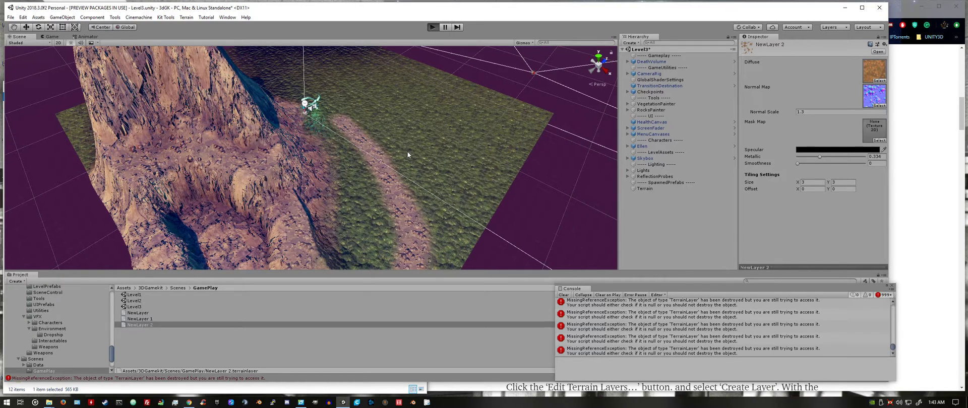
key("ctrl+p")
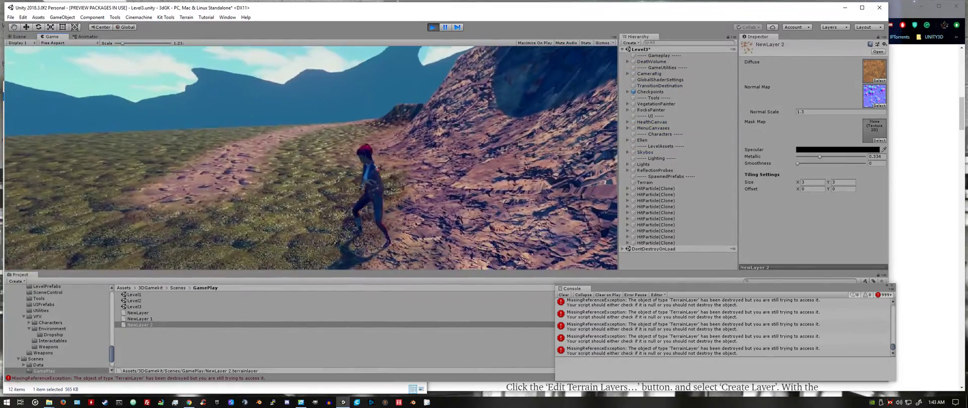
key("s")
key("a")
key("w")
key("w")
key("w")
key("w")
key("space")
key("w")
key("w")
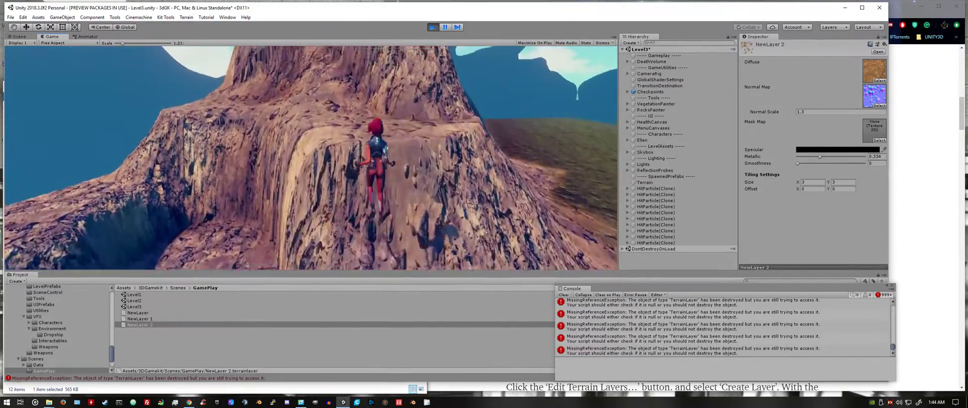
key("w")
key("space")
key("w")
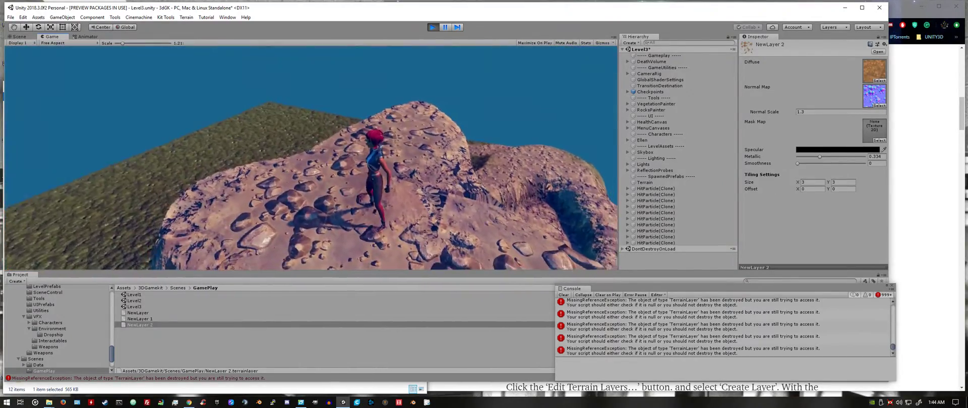
key("w")
key("space")
key("w")
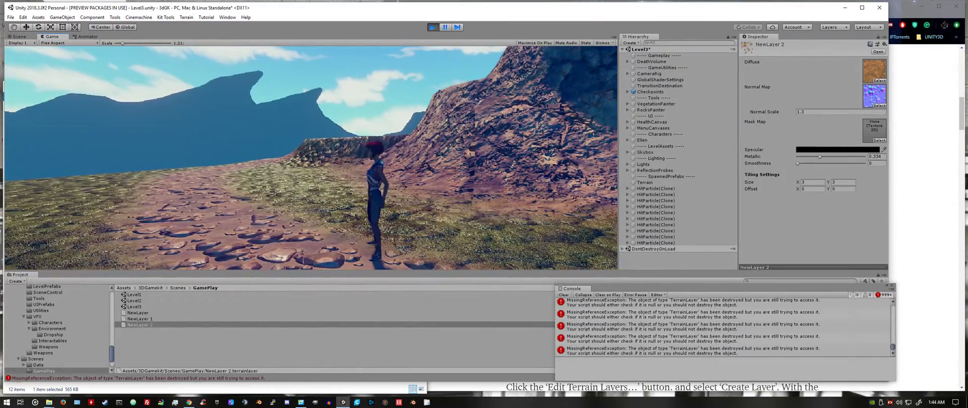
key("Escape")
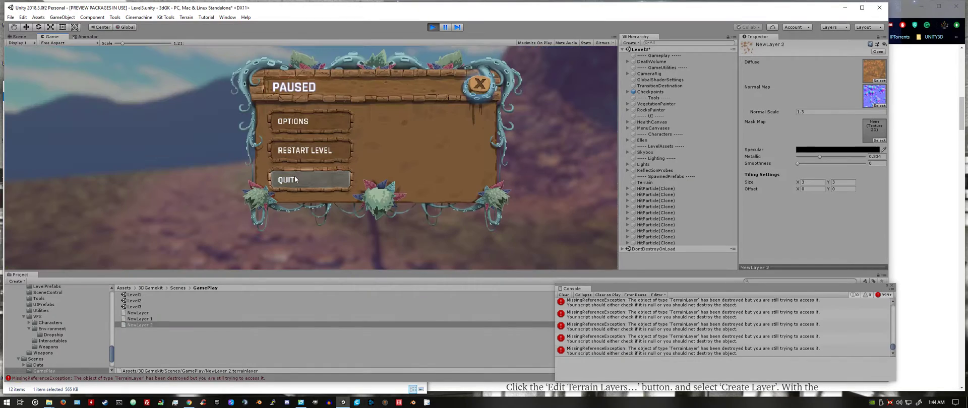
left_click(296, 180)
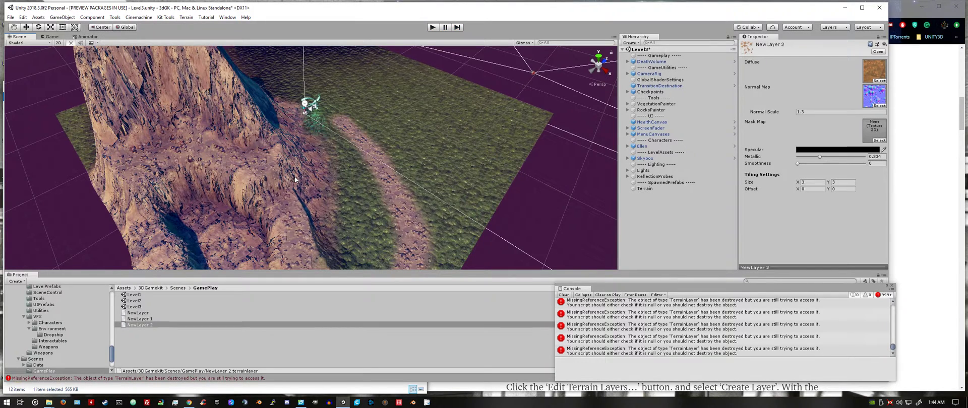
key("alt")
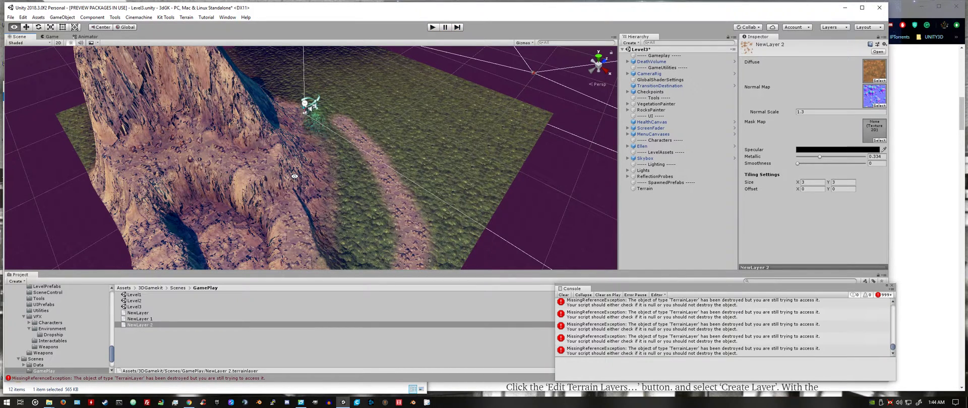